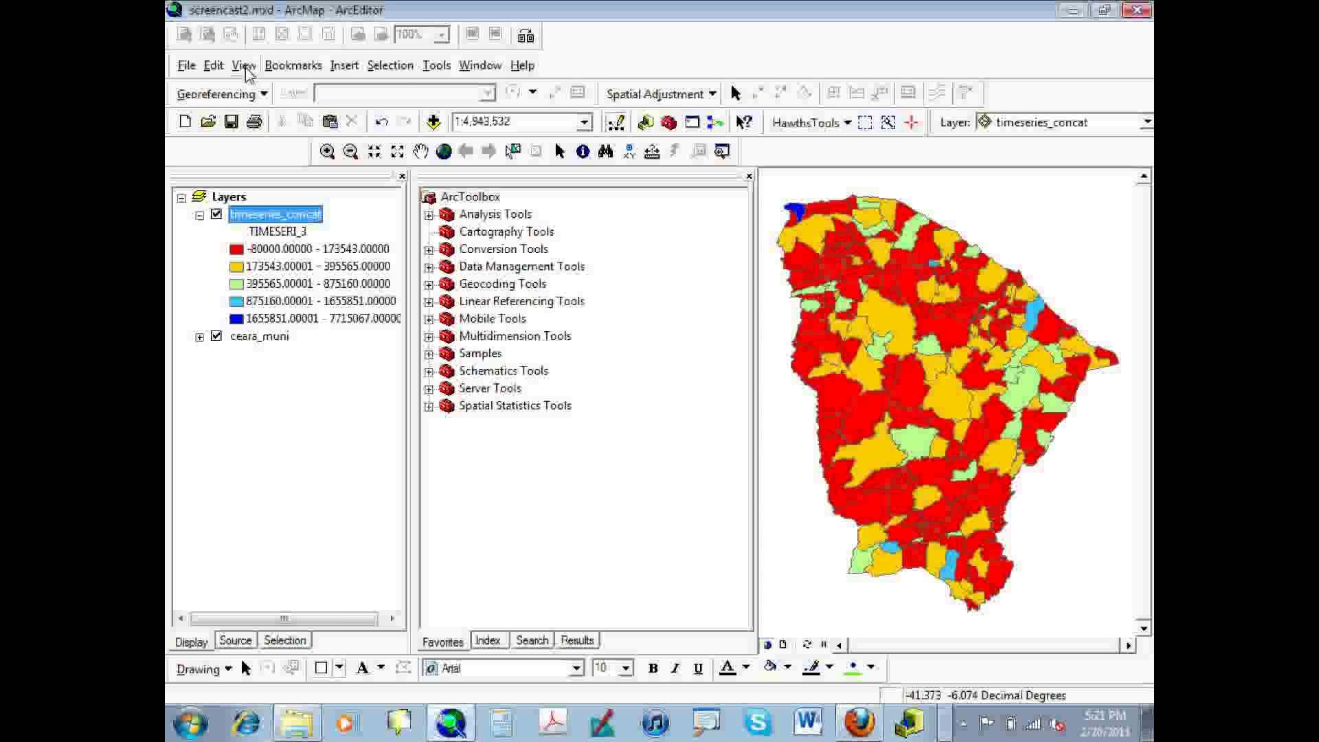
Show the Animation toolbar and open its Animation dropdown menu
left_click(245, 68)
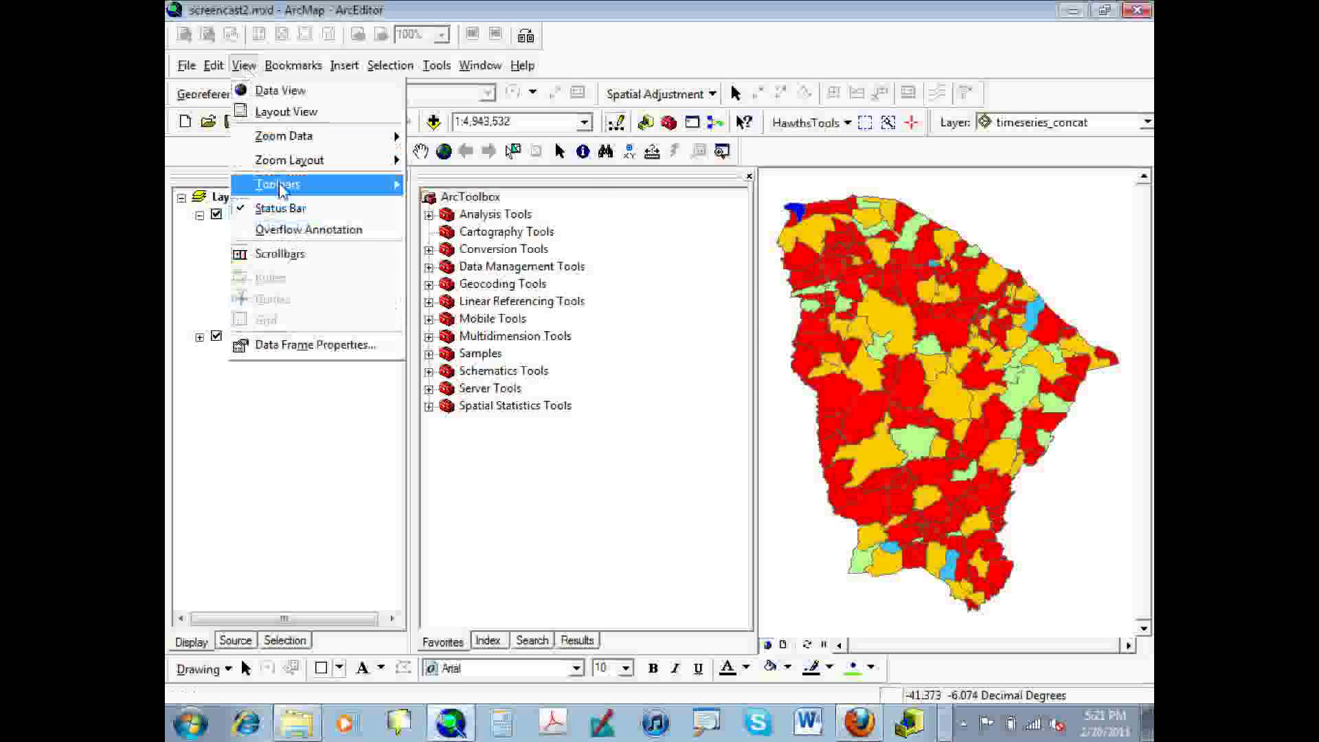
mouse_move(292, 189)
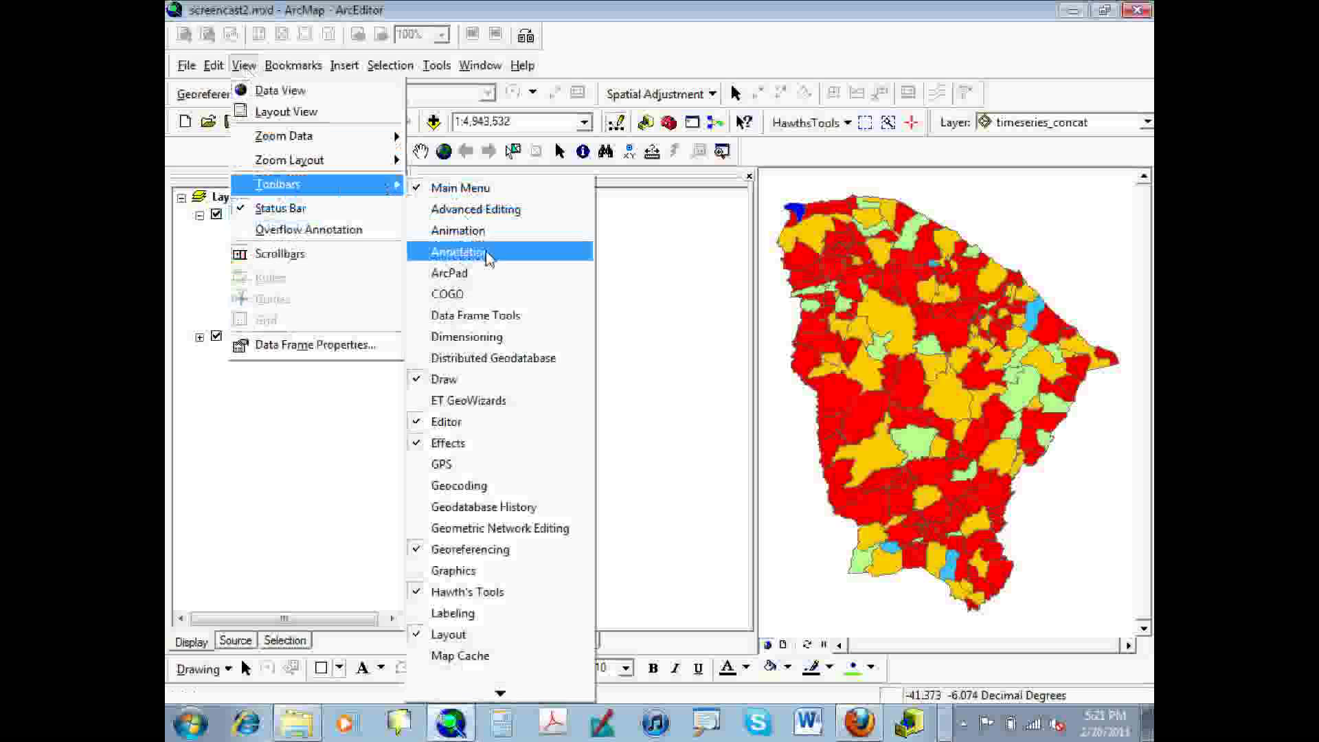
left_click(494, 234)
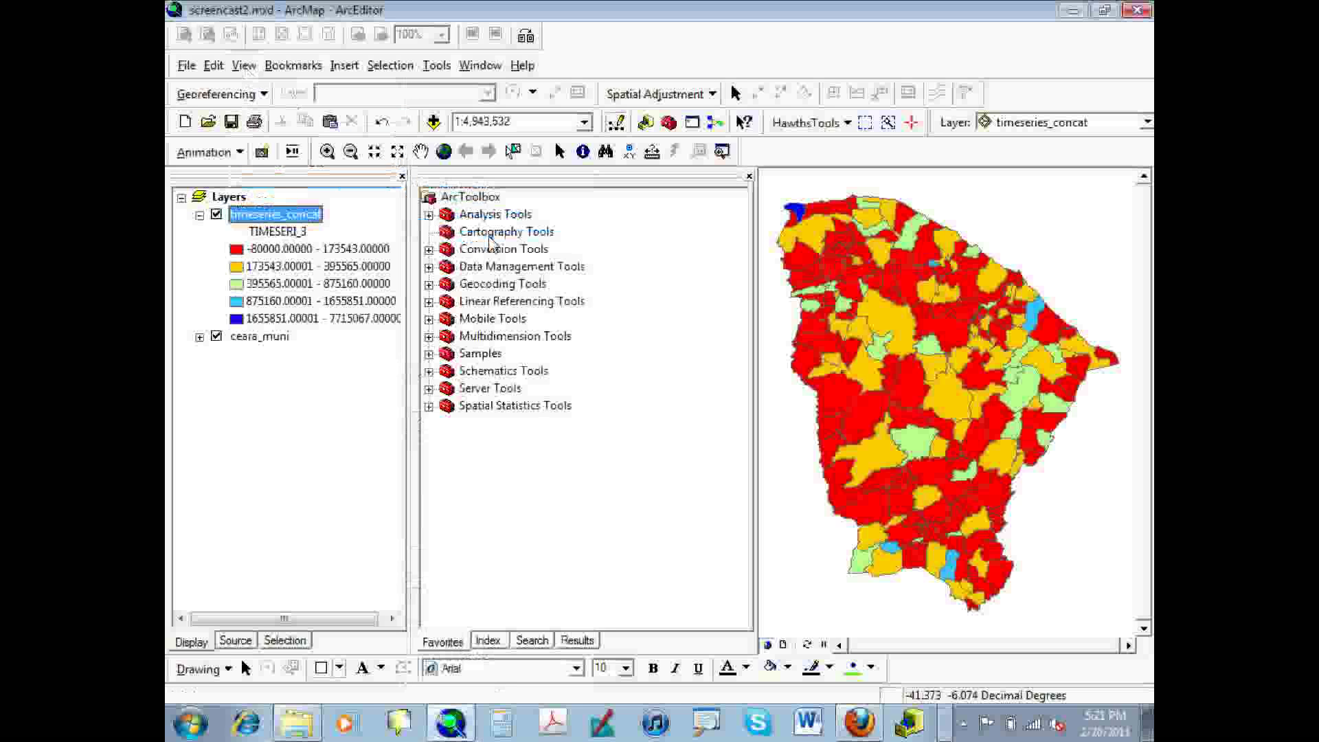
left_click(241, 152)
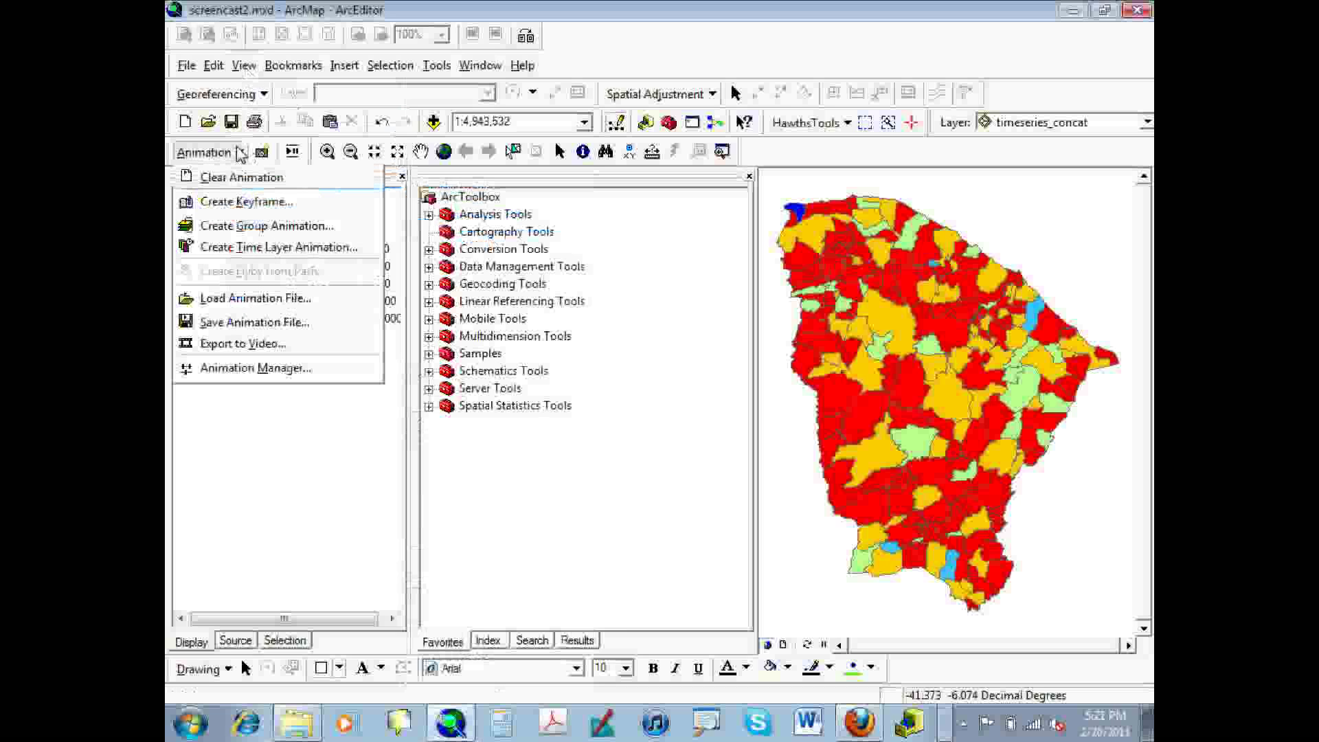
left_click(240, 152)
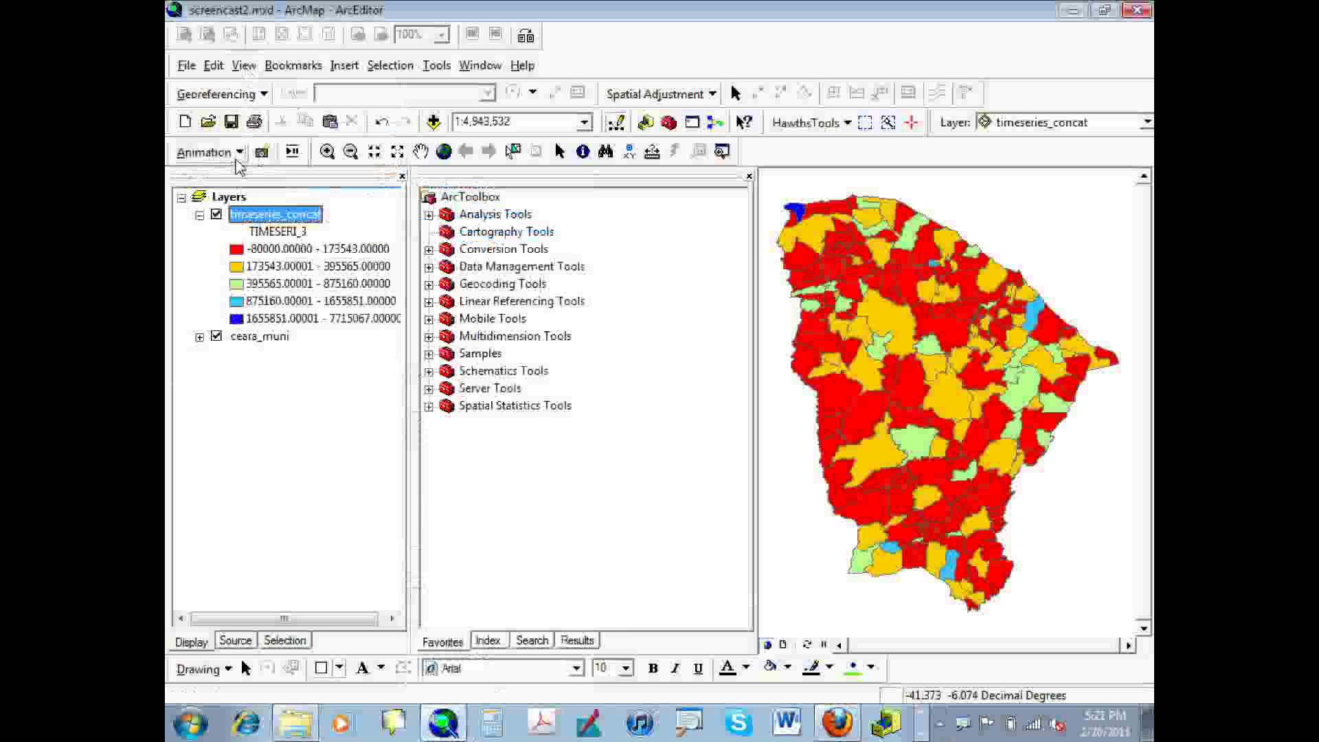
left_click(239, 154)
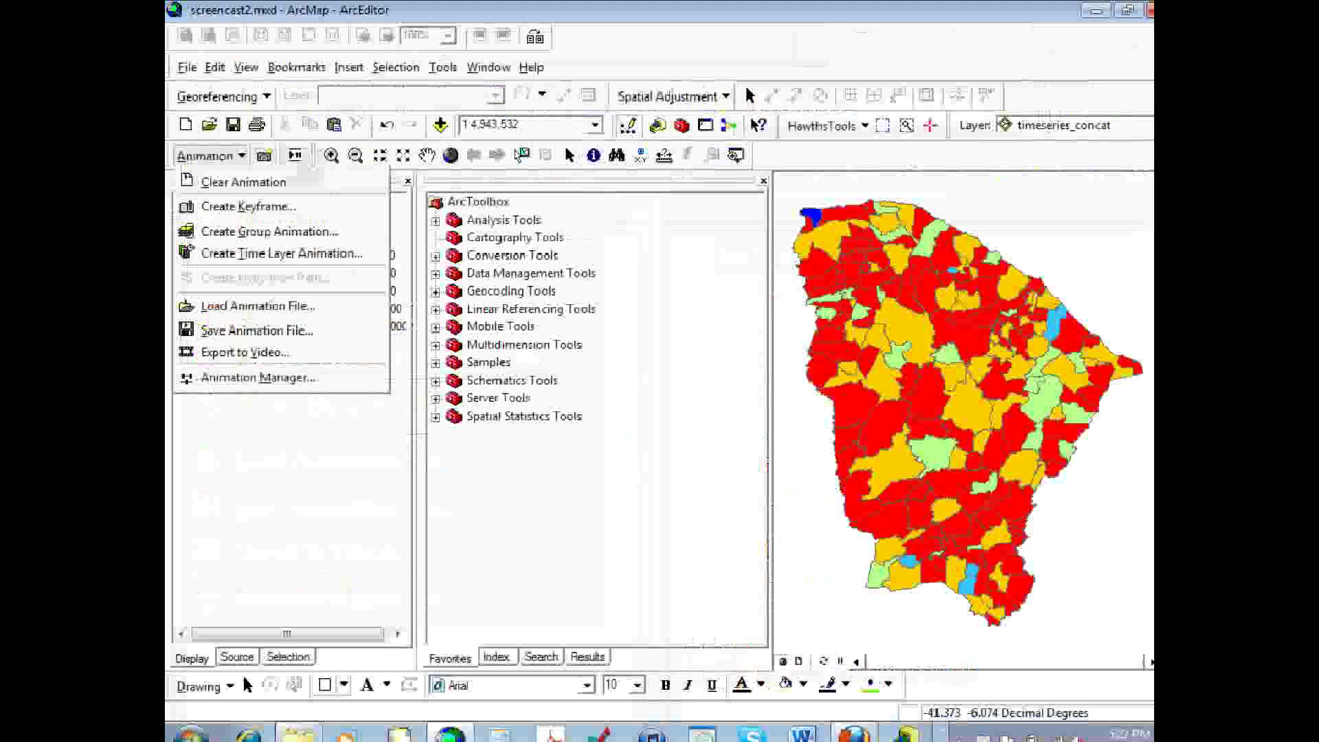
Start a new time layer animation from the Animation menu
left_click(514, 520)
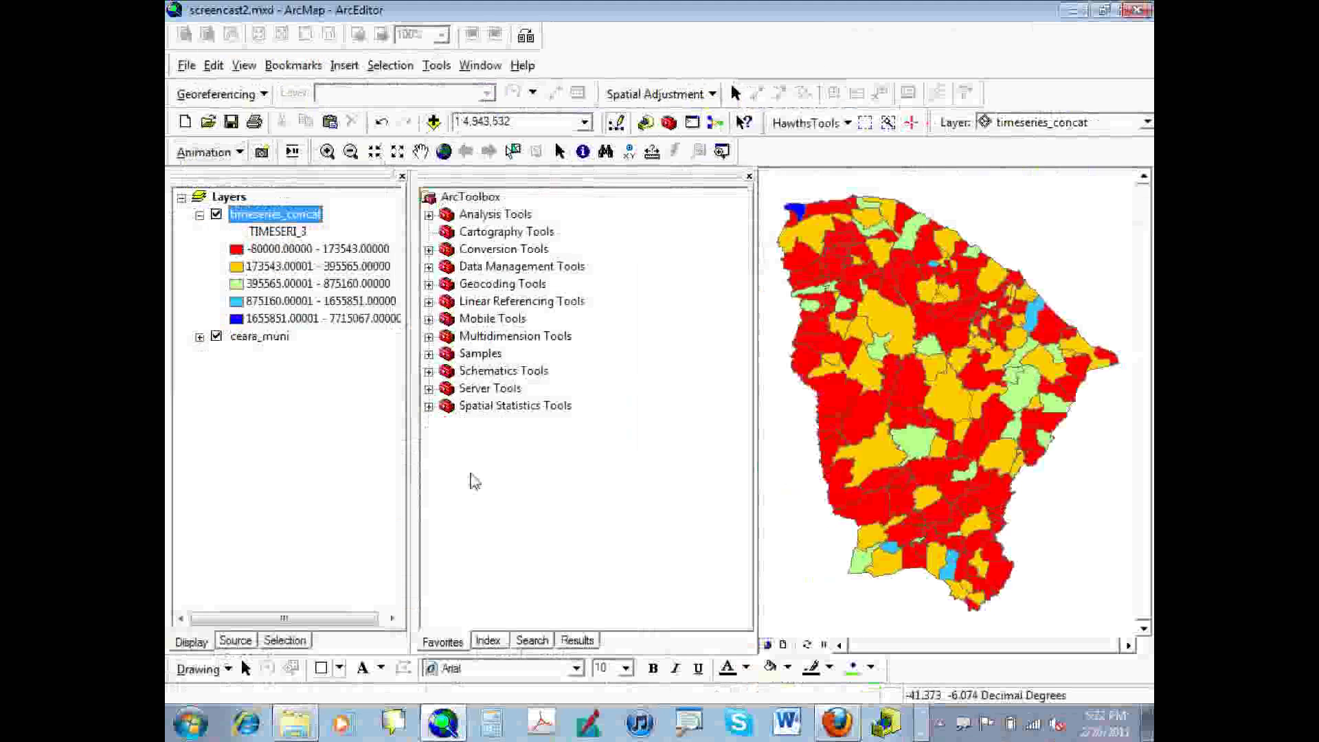
left_click(237, 154)
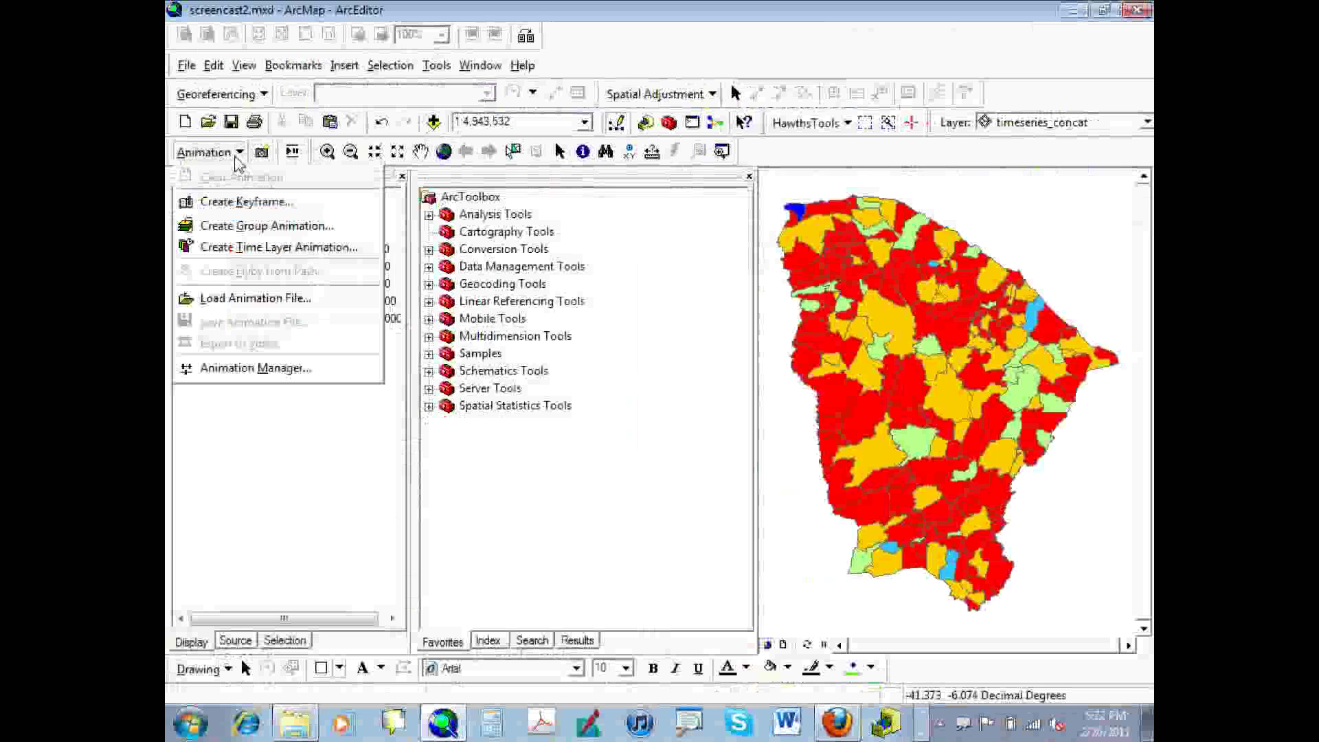
left_click(250, 248)
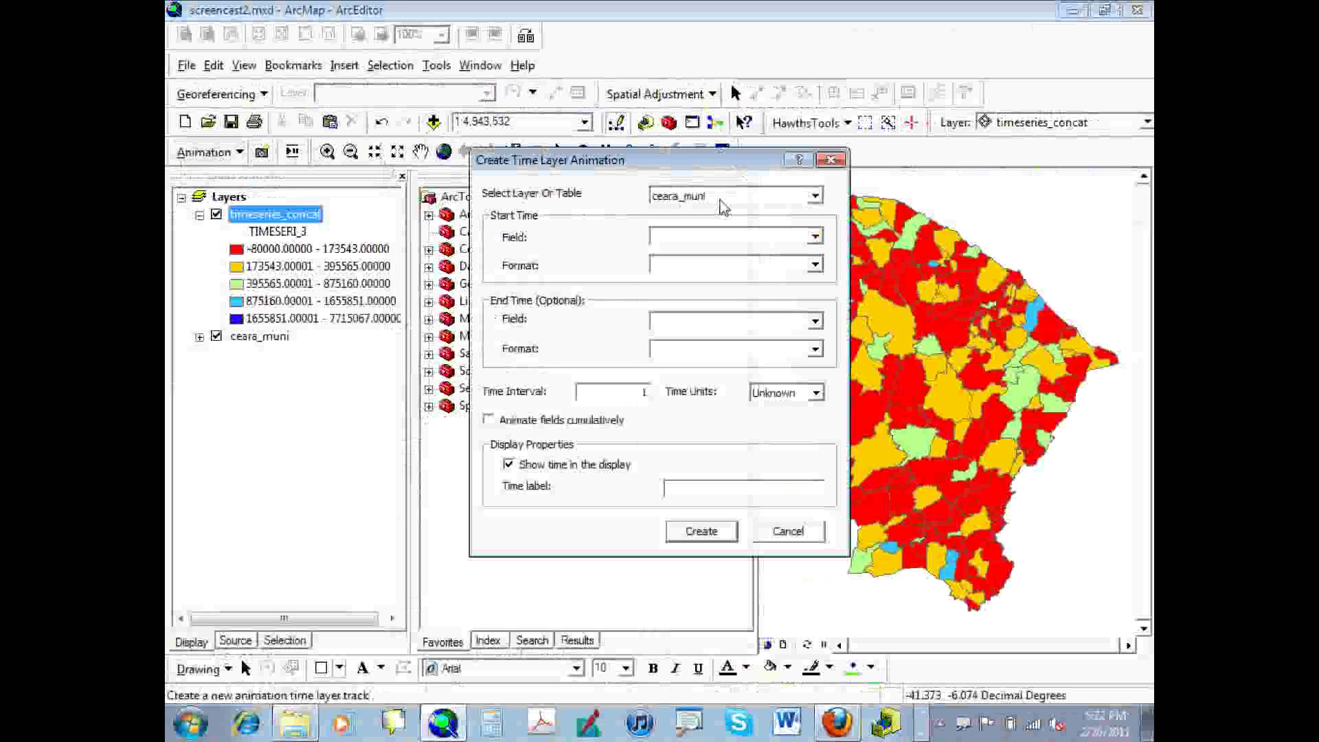
Animate the timeseries_concat layer and pick NUMBER from the start time field list
left_click(799, 199)
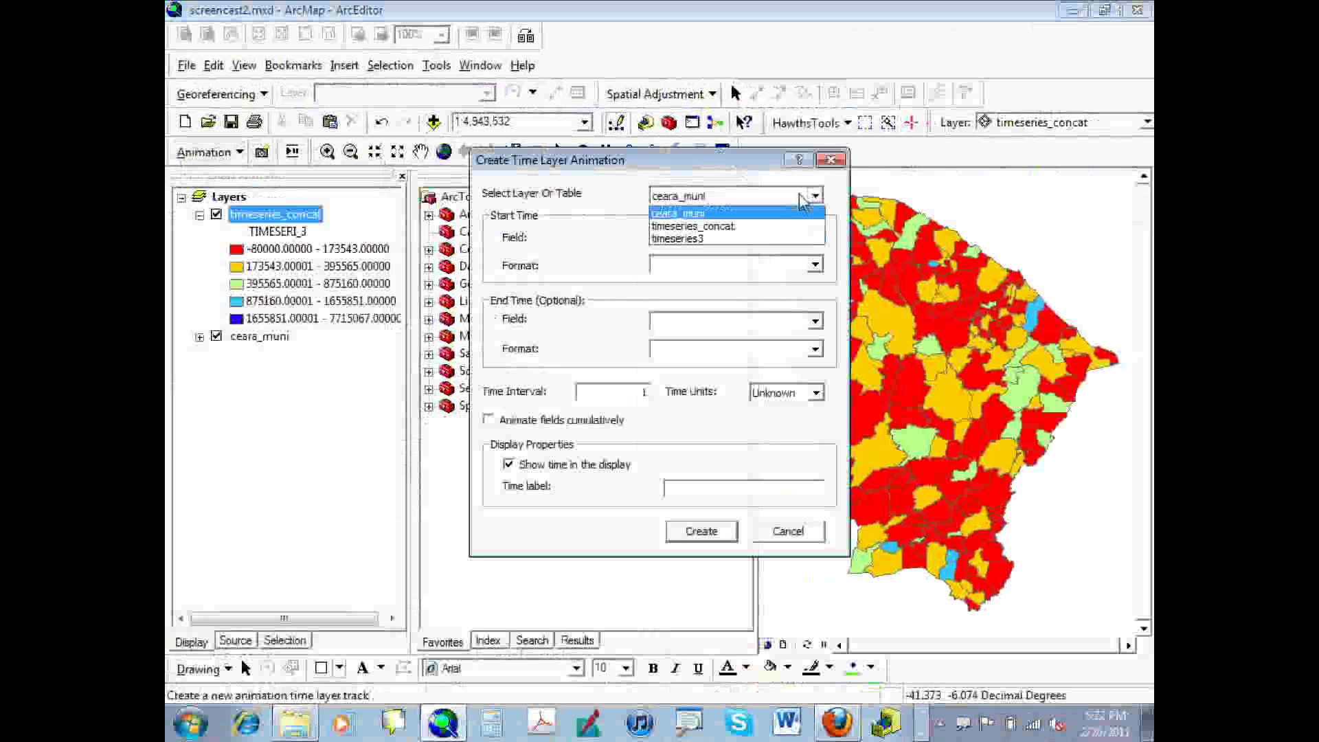
left_click(789, 227)
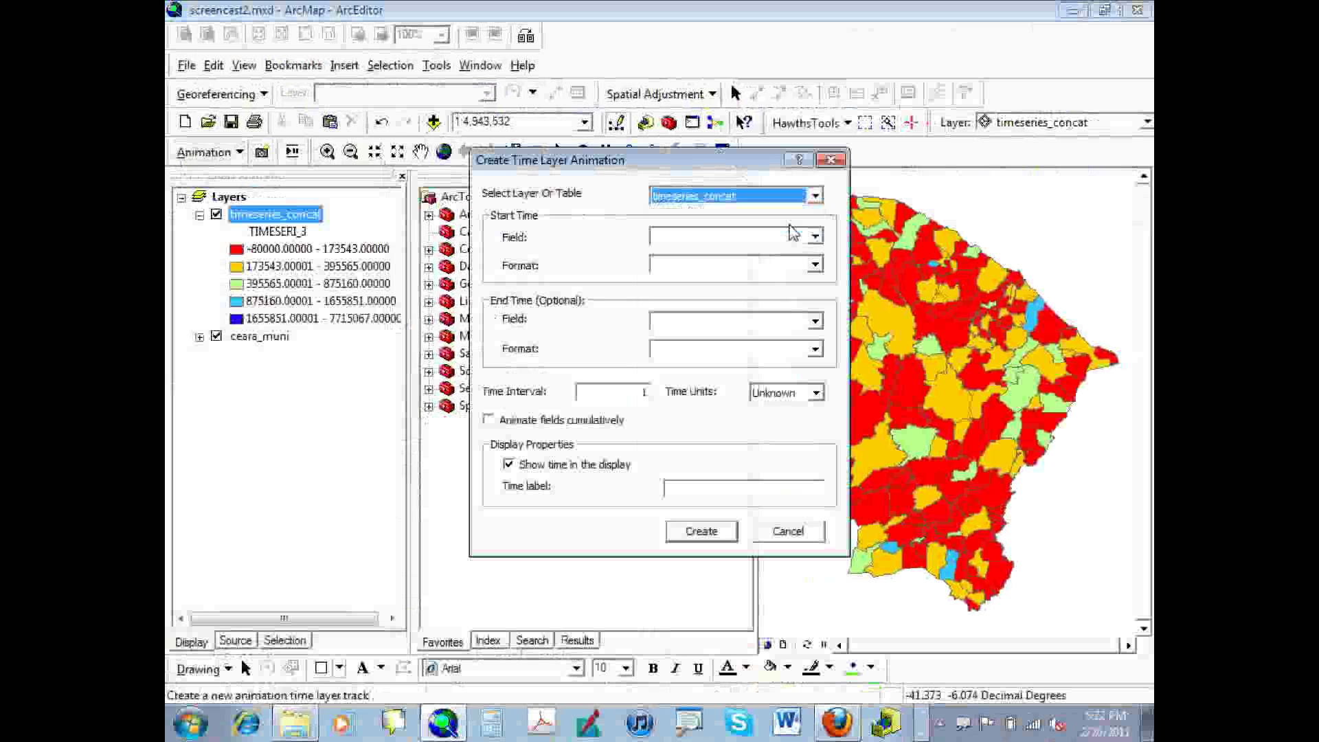
left_click(794, 238)
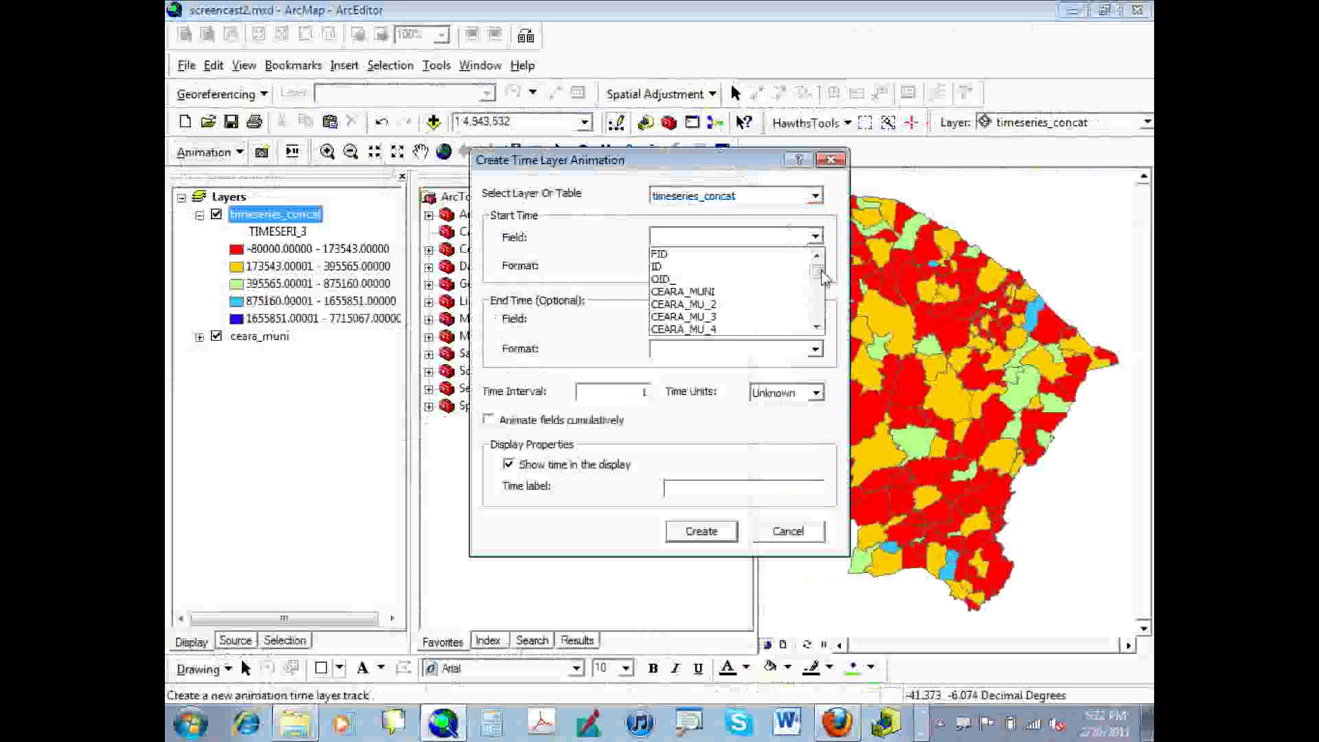
left_click_drag(817, 272, 811, 312)
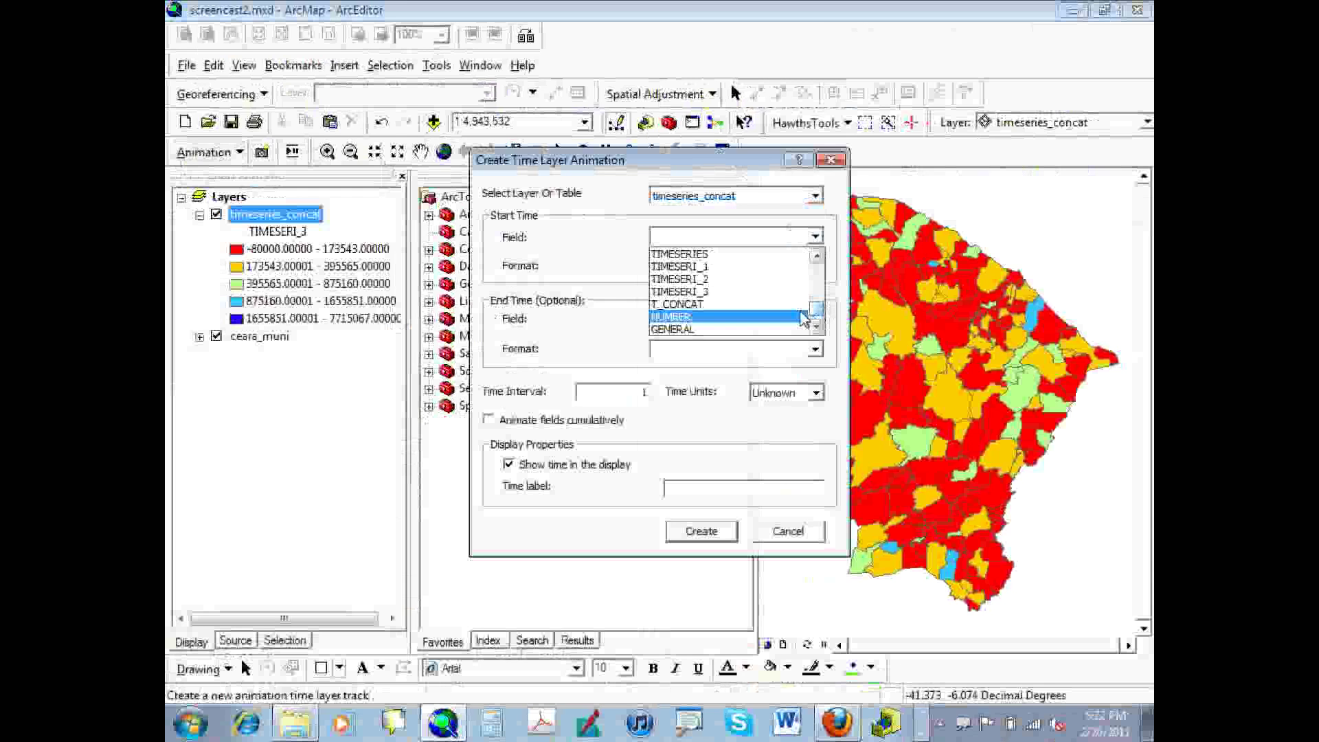
left_click(804, 318)
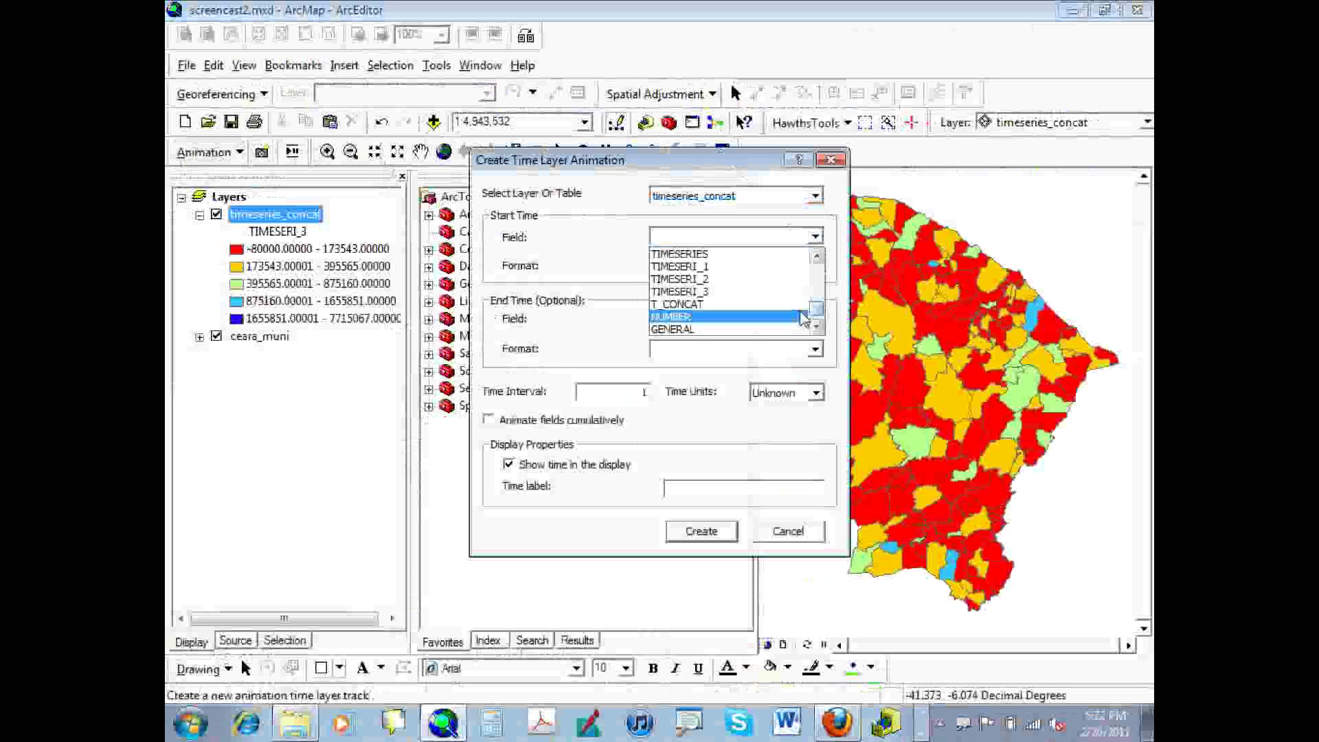
Use NUMBER as start time, Unknown time units, interval 10 and time label 'Year:'
left_click(803, 317)
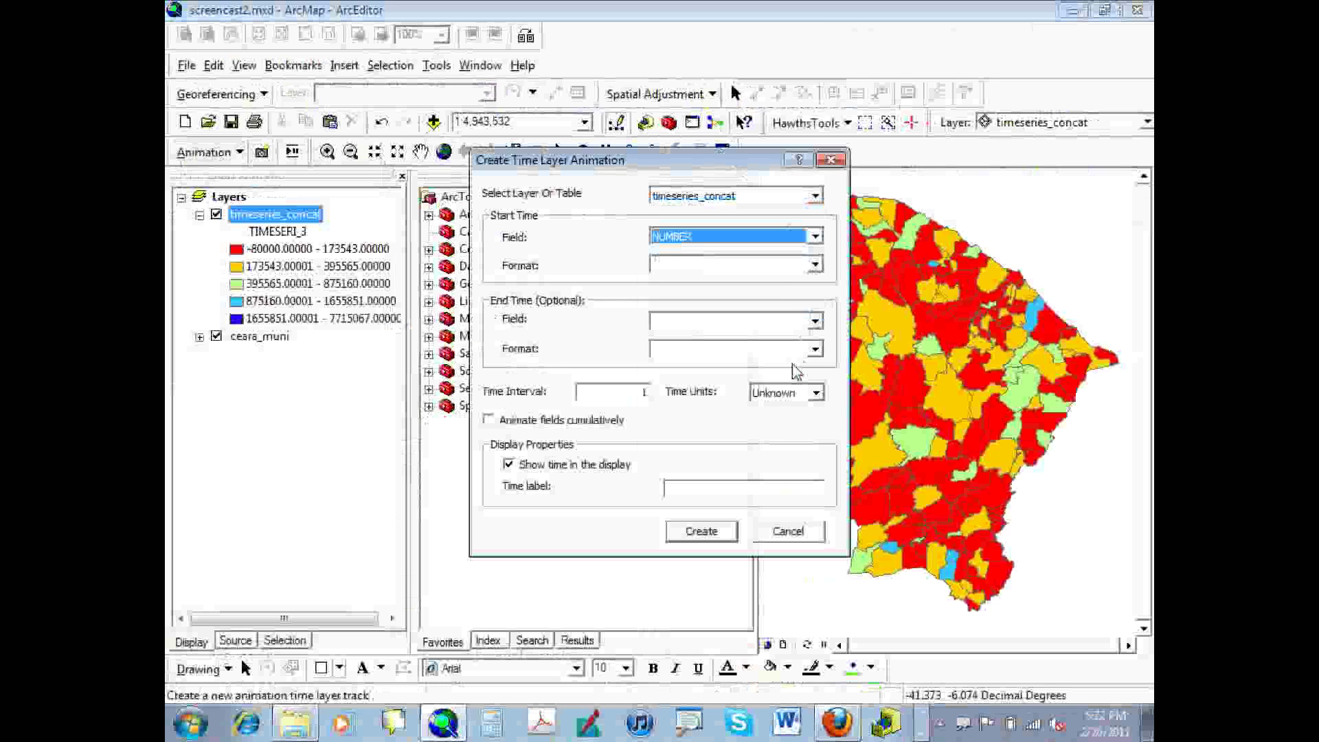
left_click(786, 393)
left_click(783, 395)
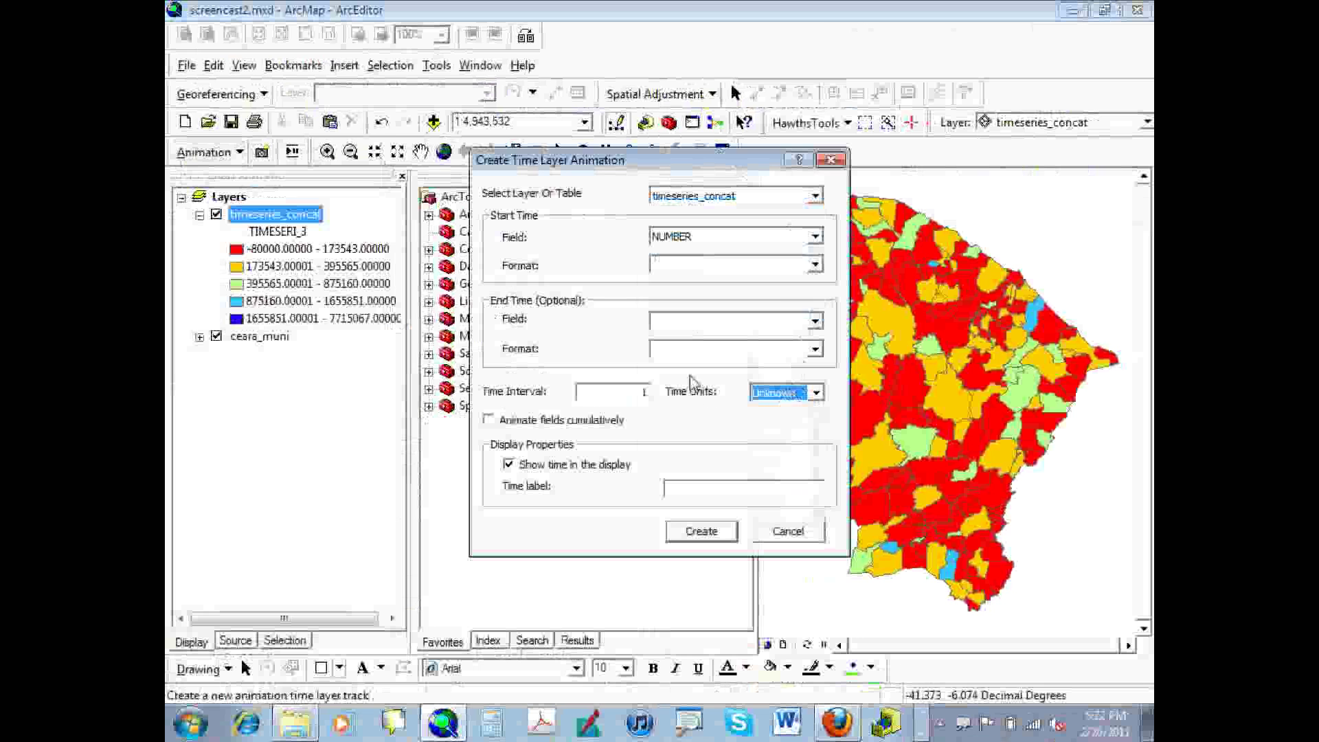
left_click(649, 391)
type("0")
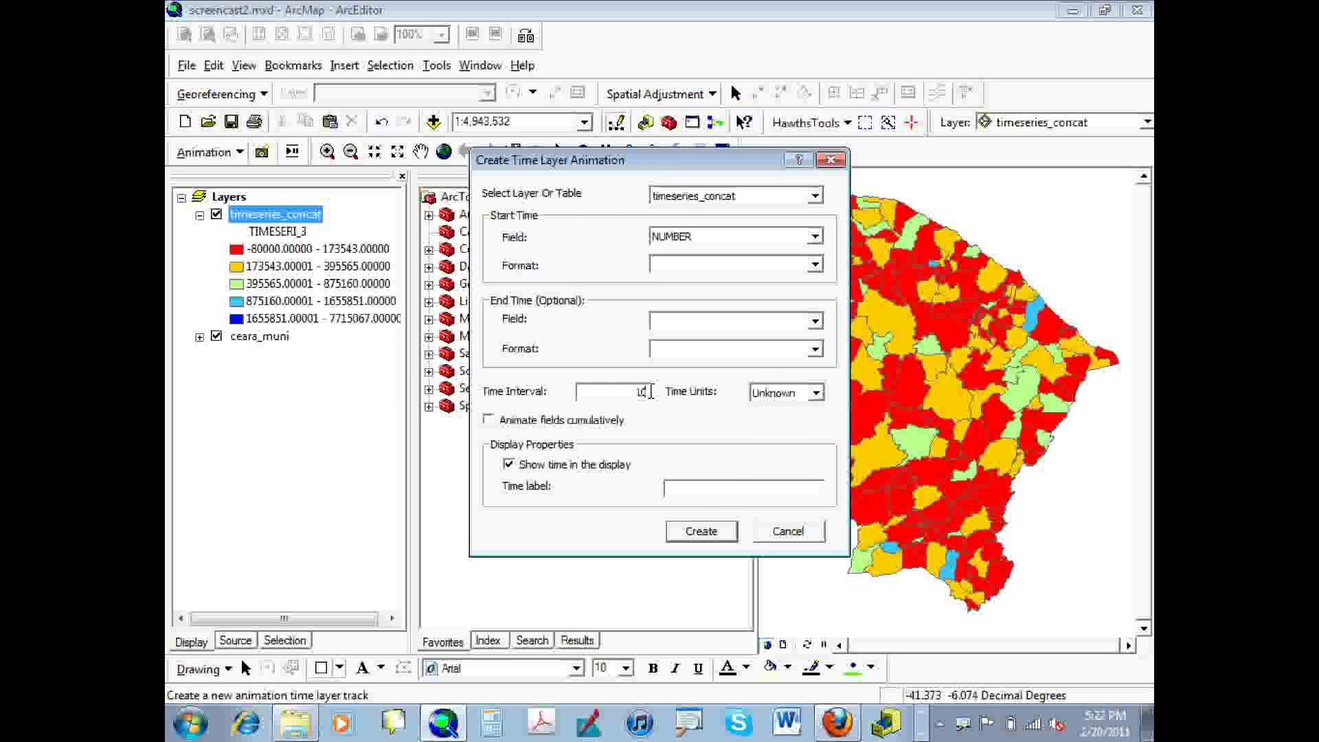
left_click(698, 494)
type("Year:")
left_click(793, 394)
Create the time layer animation and play it through the years in Animation Controls
left_click(684, 536)
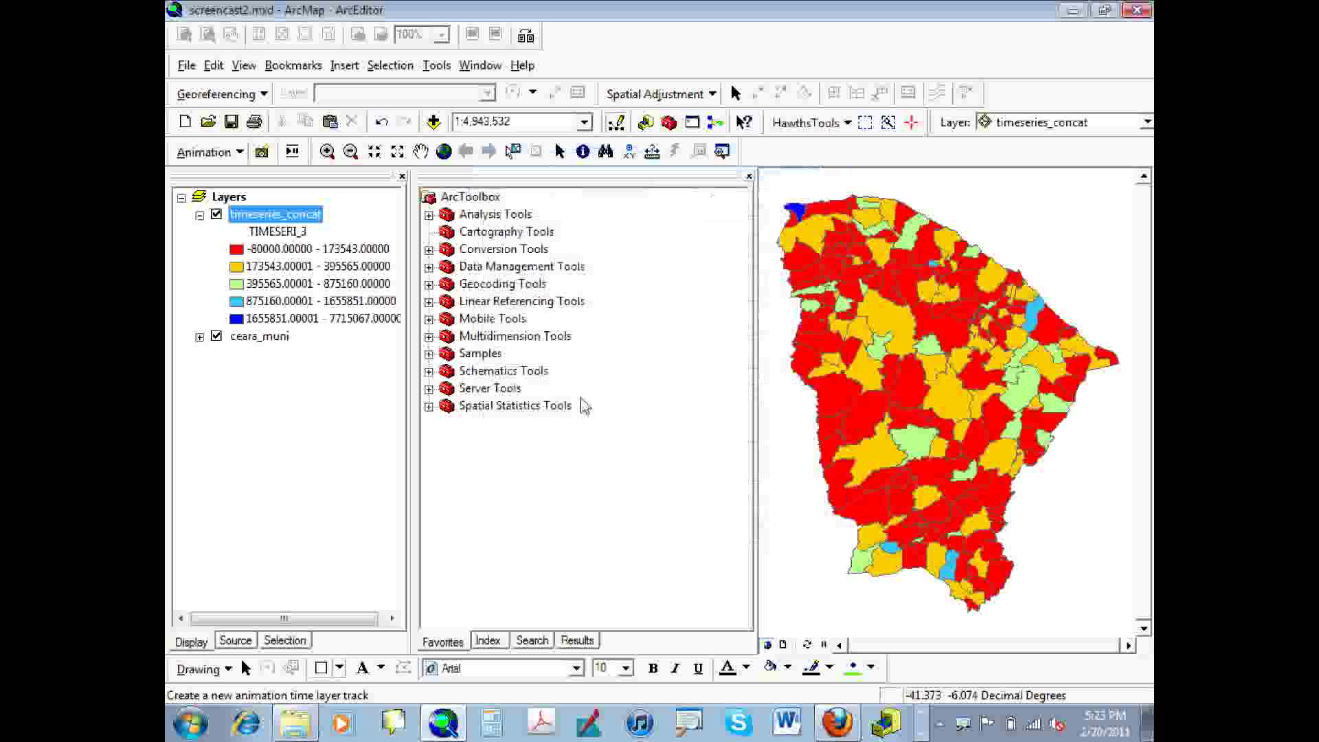
left_click(292, 151)
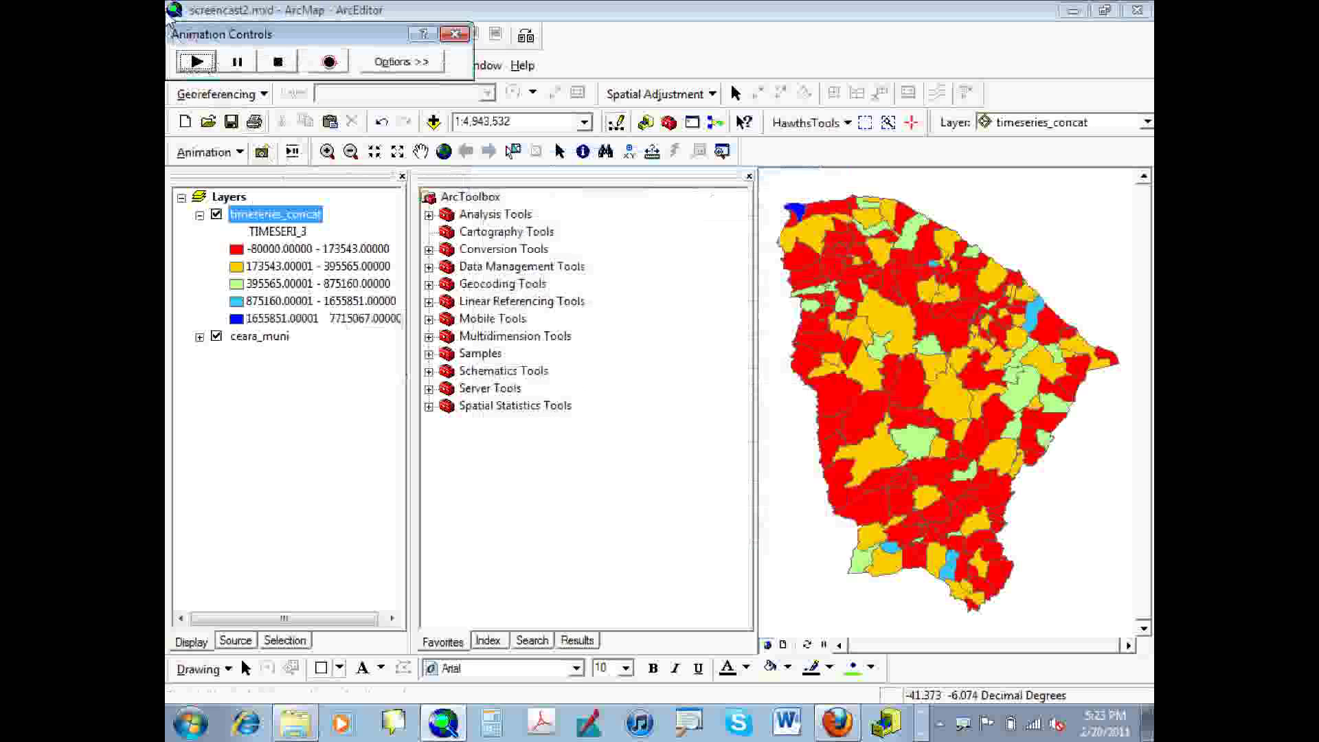
left_click(195, 62)
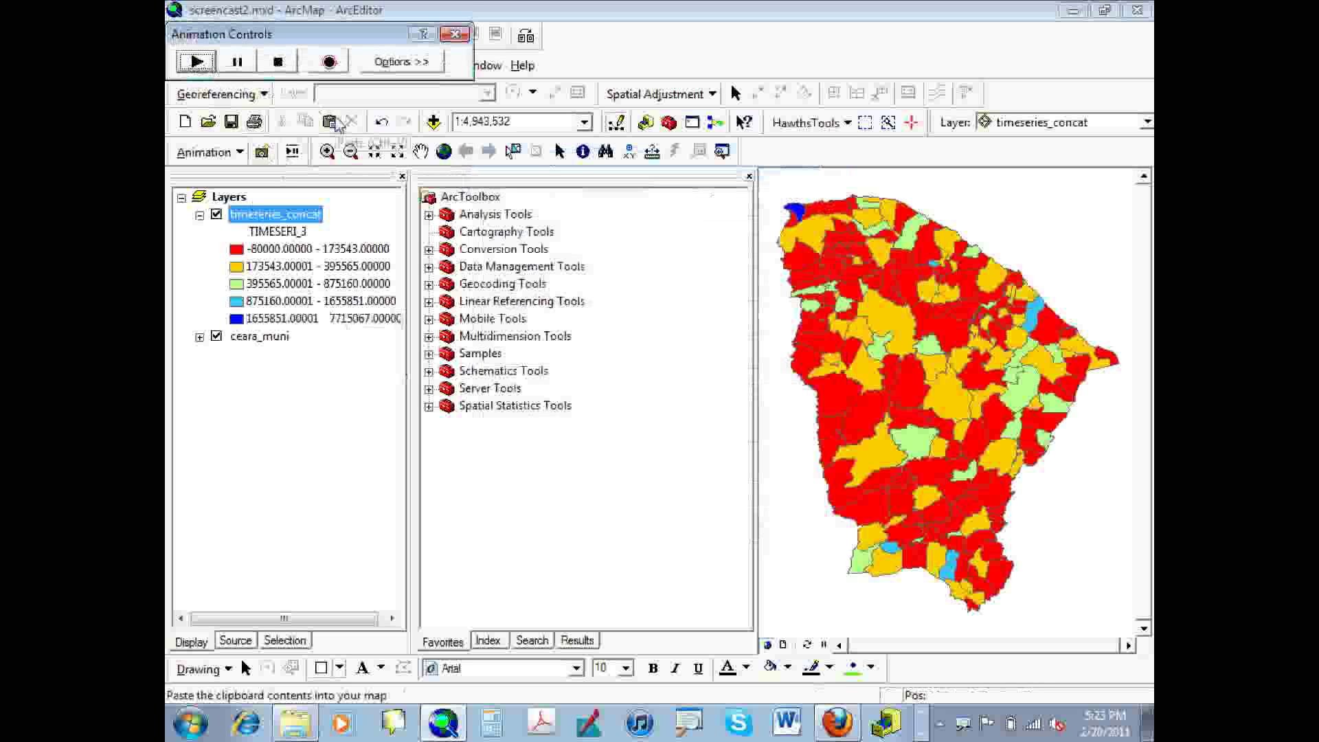
left_click(197, 62)
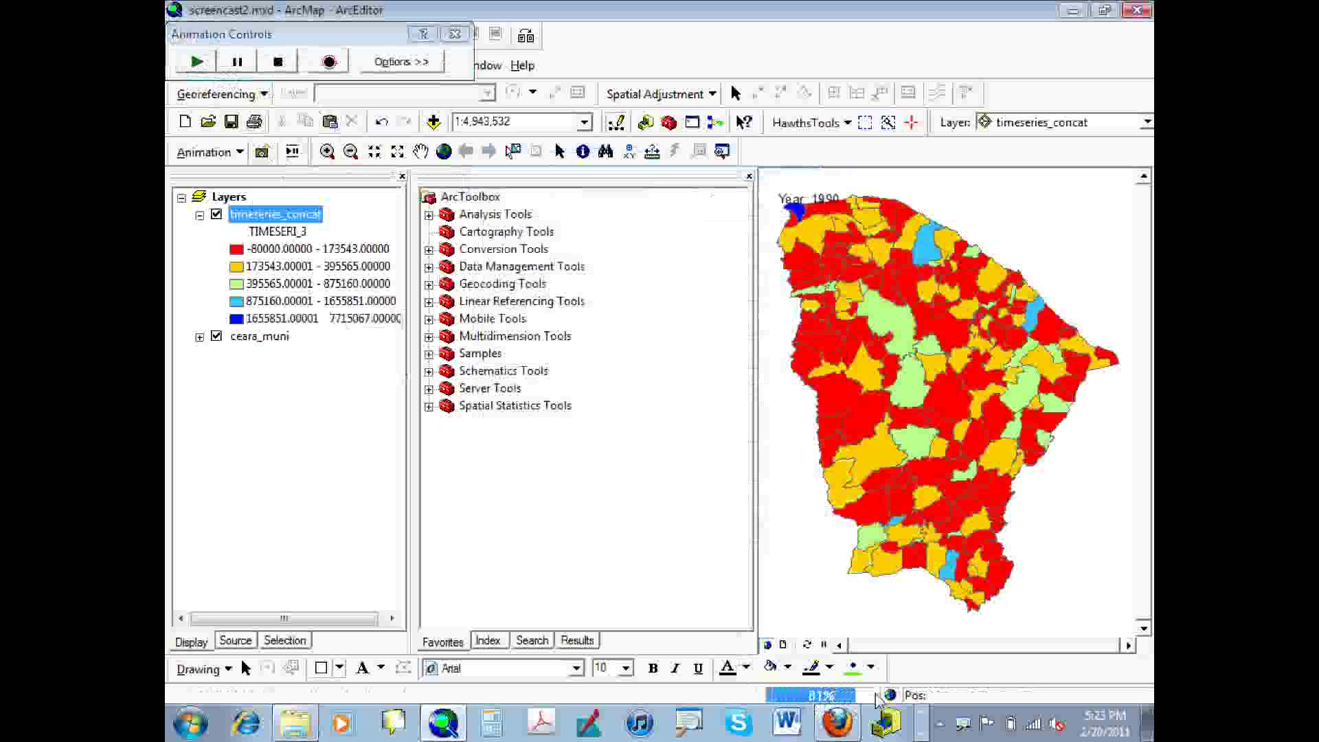
Set the animation's play duration to 30 seconds and collapse the extra playback options
left_click(401, 61)
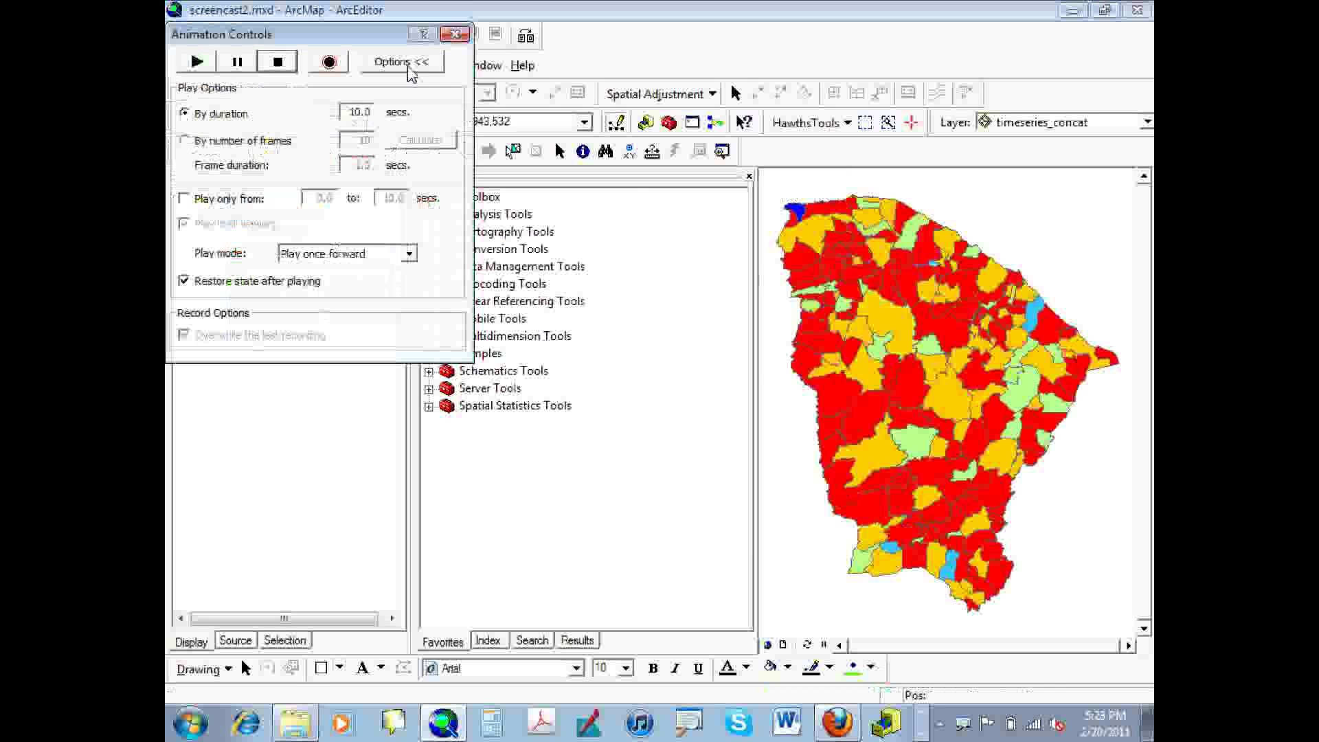
left_click(356, 113)
key("BackSpace")
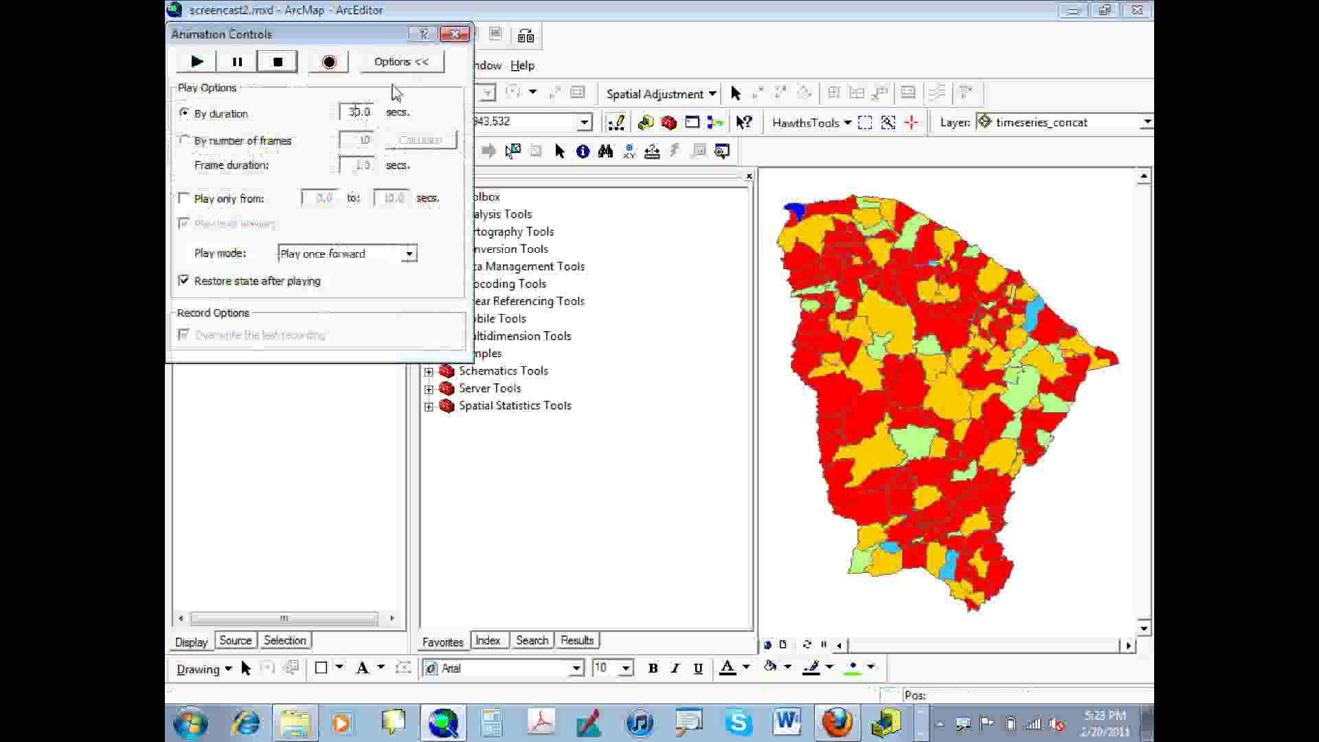
left_click(410, 67)
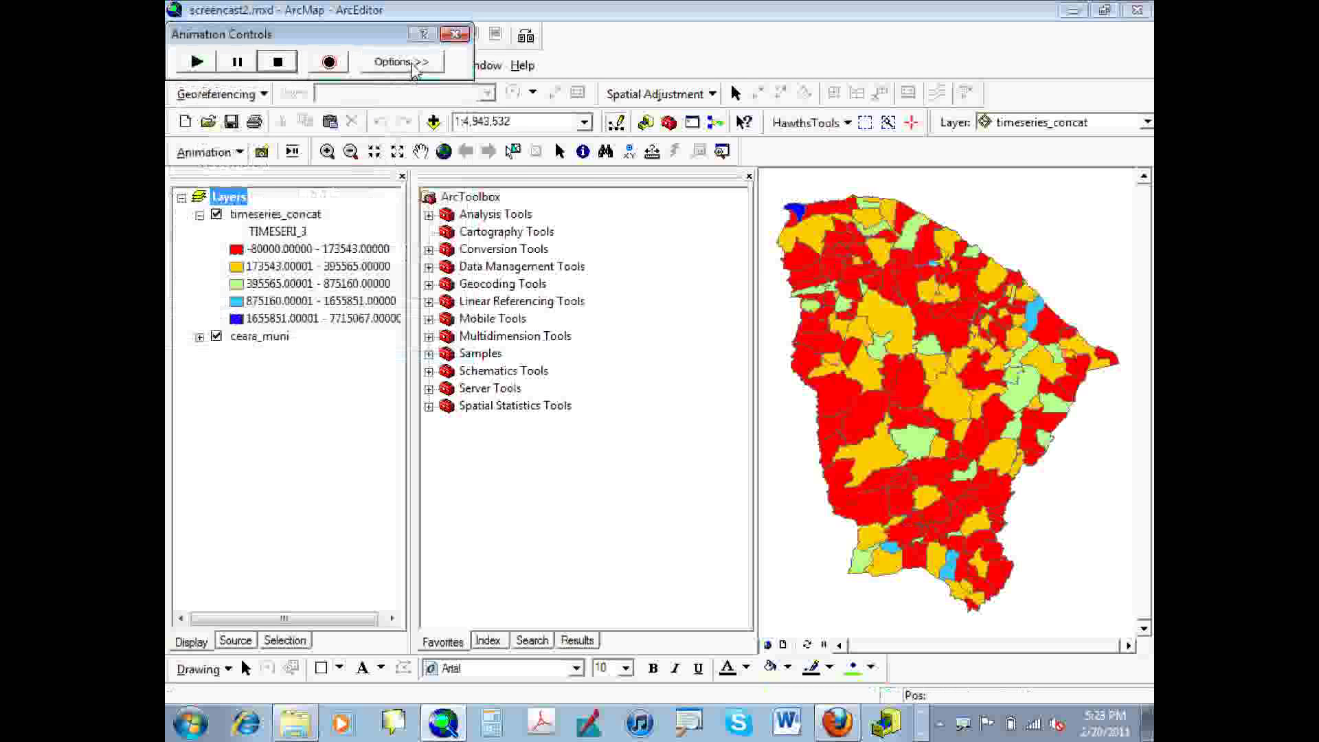
left_click(411, 63)
left_click(411, 63)
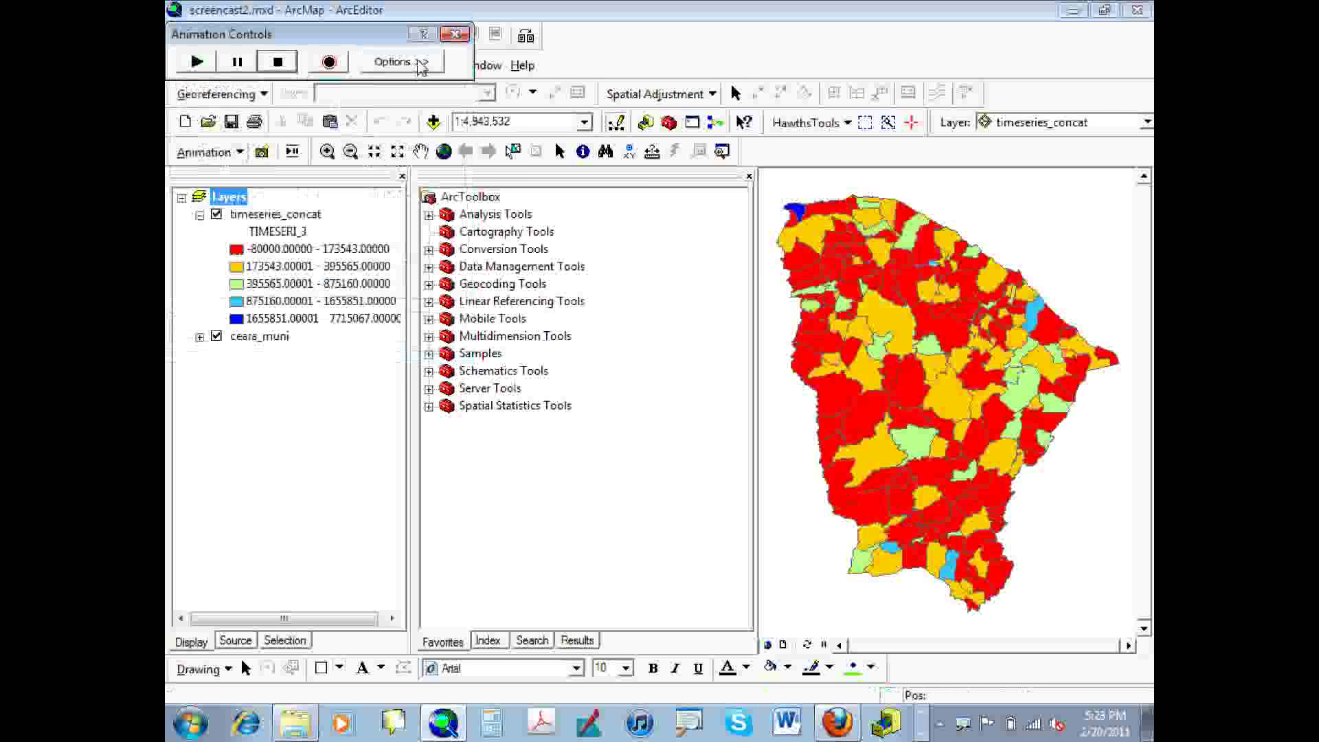
Export the animation as timeseries3.avi with the Full Frames (Uncompressed) compressor
left_click(237, 152)
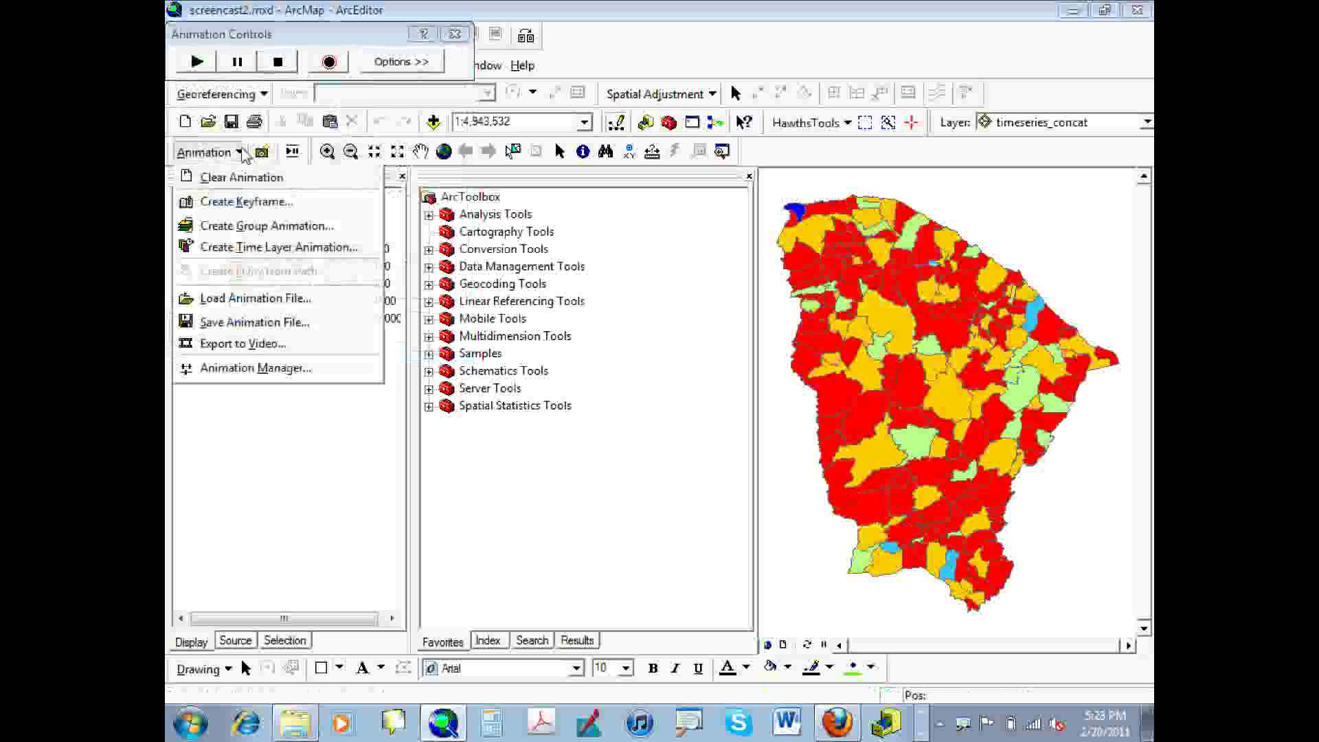
left_click(264, 343)
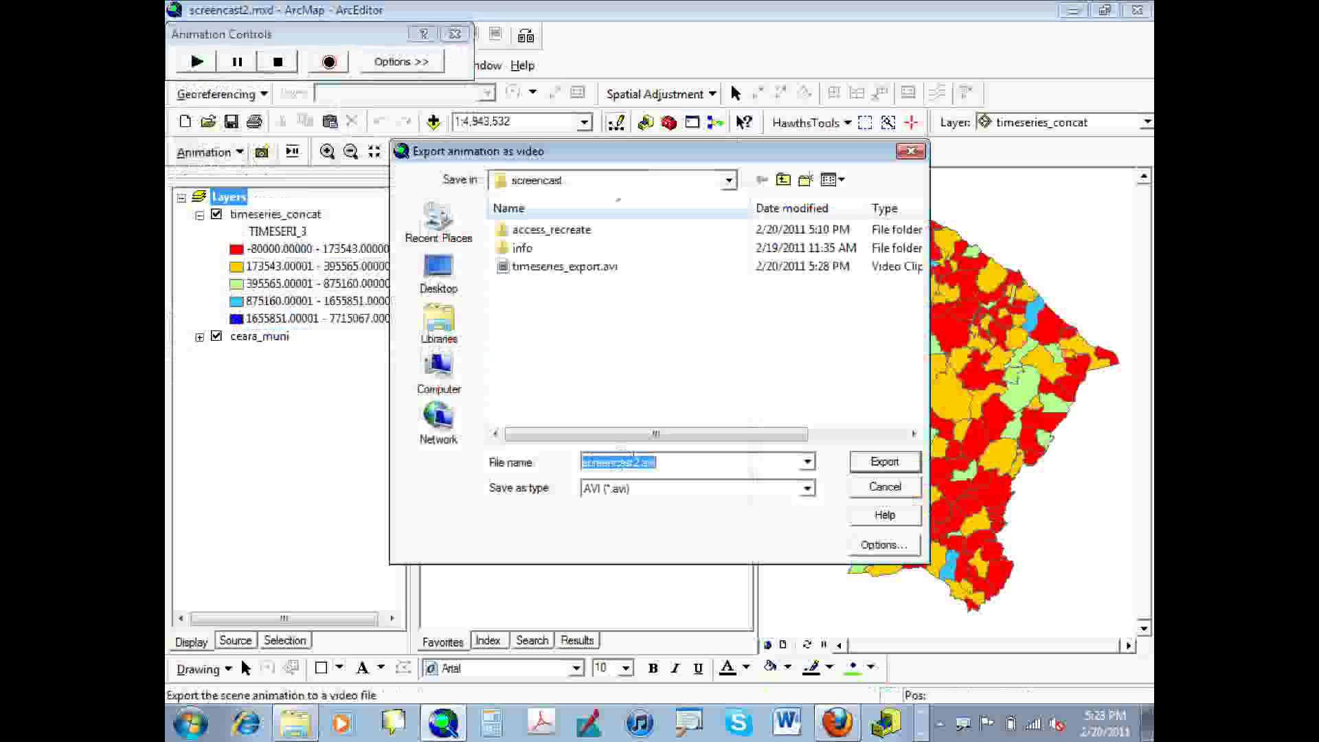
left_click(638, 461)
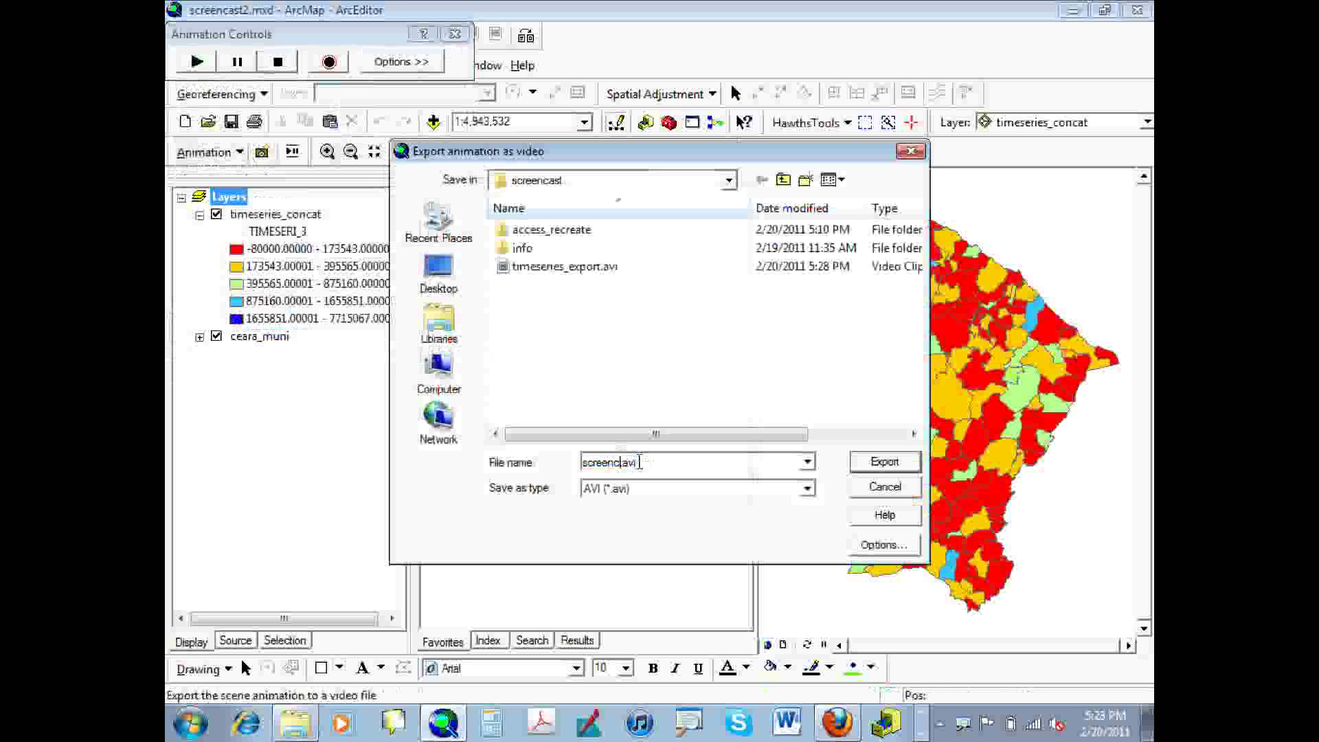
key("BackSpace")
key("BackSpace")
key("BackSpace")
key("BackSpace")
key("BackSpace")
key("BackSpace")
key("BackSpace")
type("timeseries3")
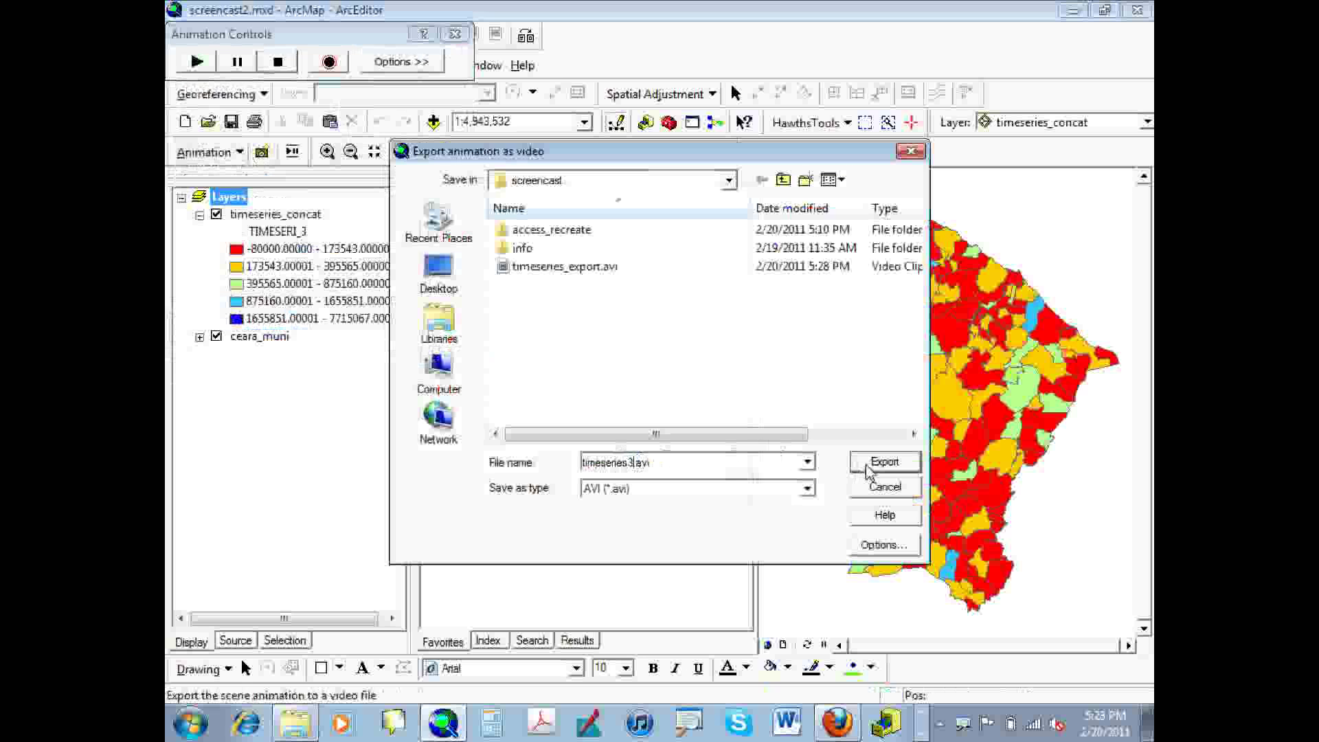
left_click(884, 462)
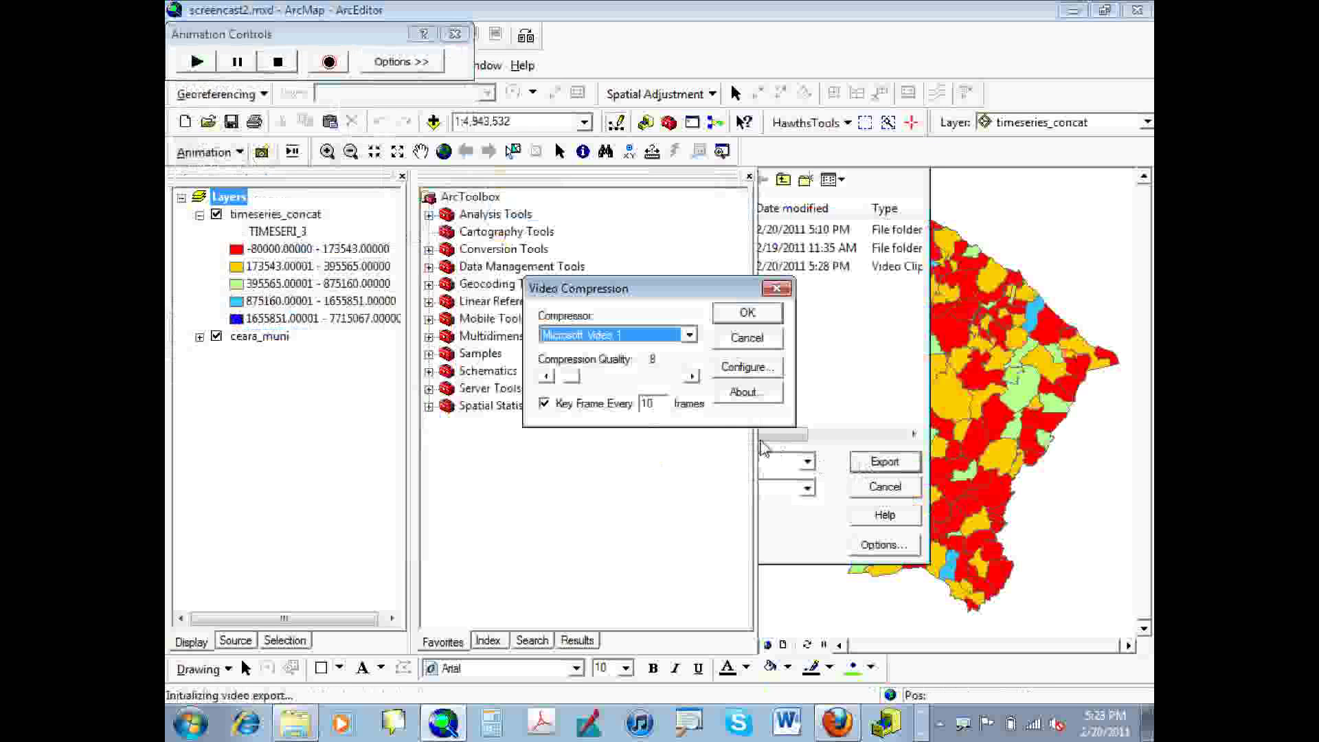
left_click(688, 335)
left_click(679, 415)
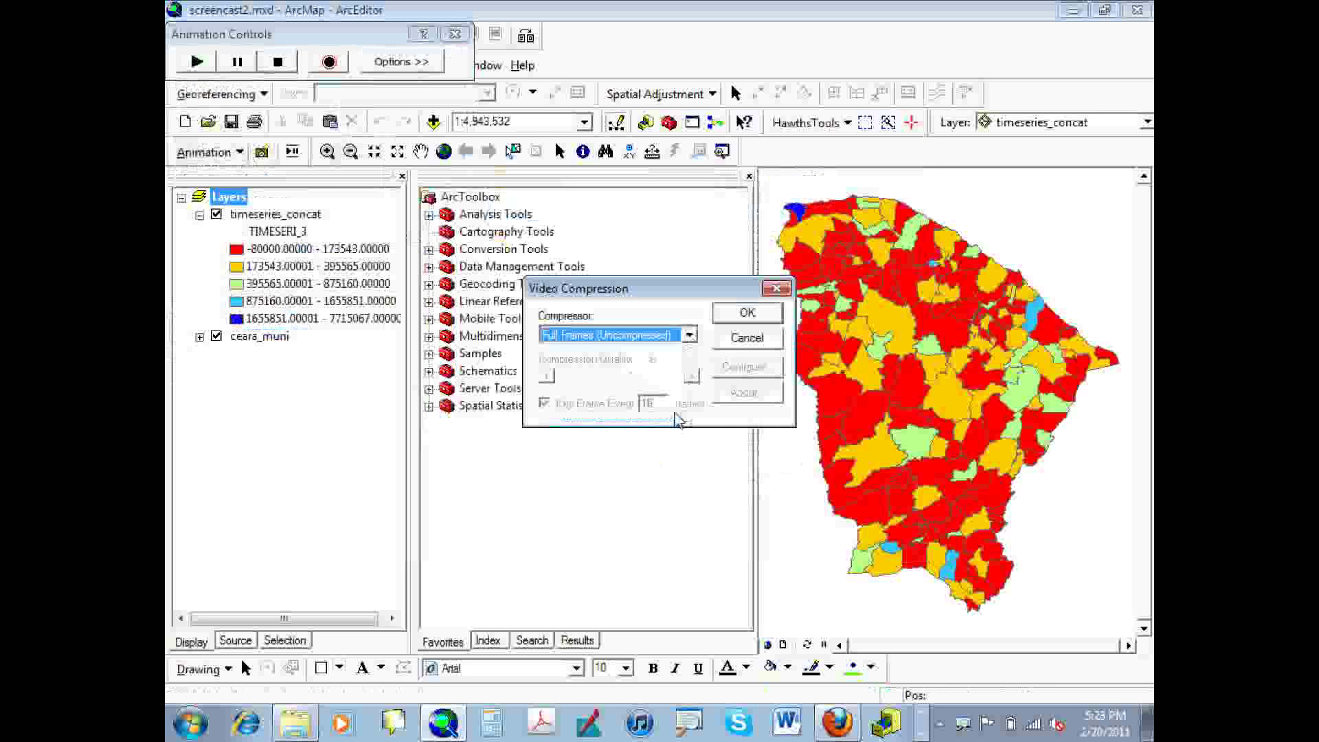
left_click(743, 313)
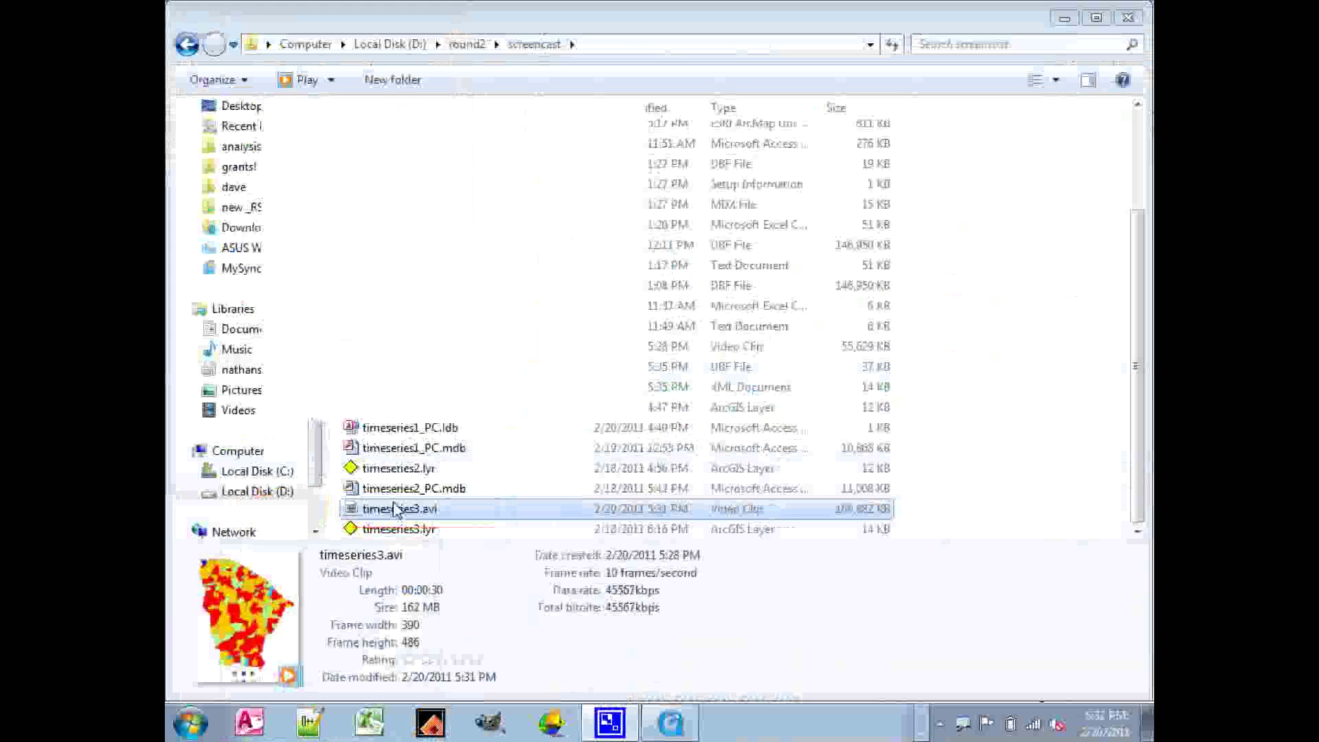
Open timeseries3.avi from the screencast folder and play it in QuickTime
key("Return")
left_click(562, 603)
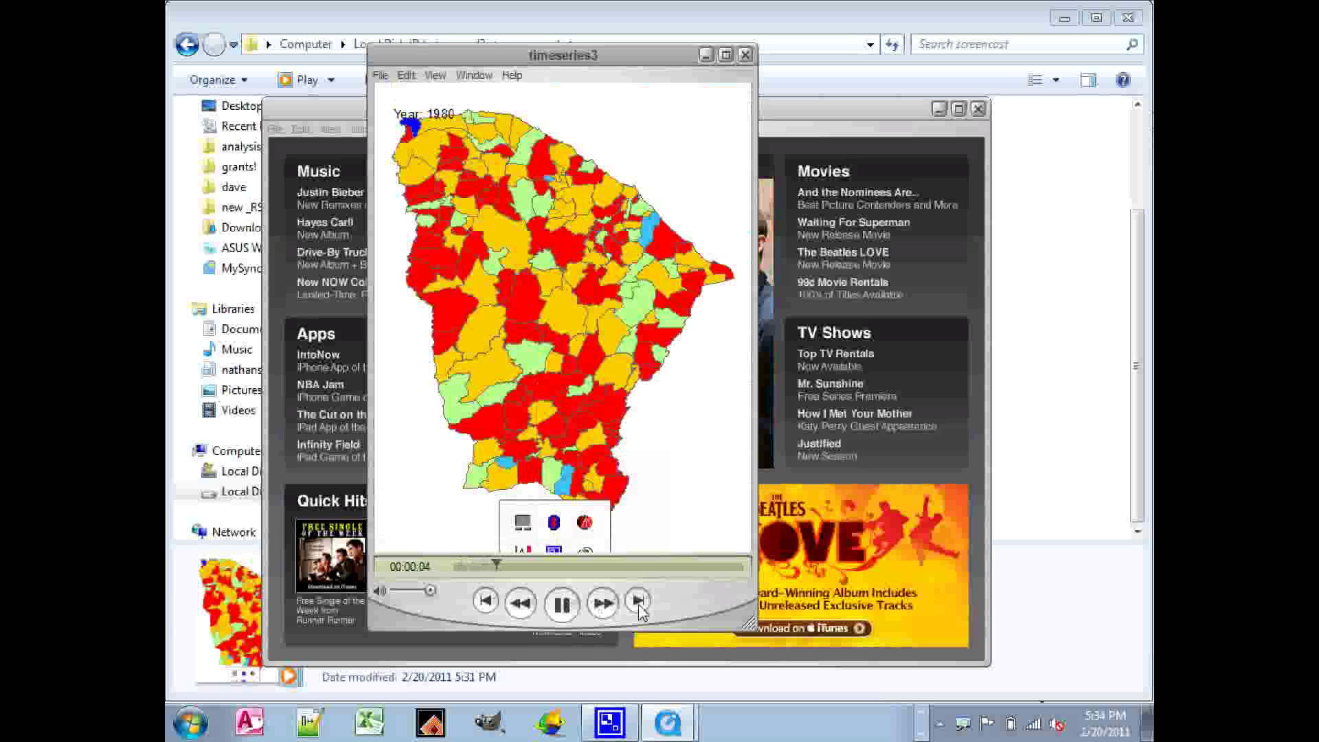
Replay the timeseries3 movie from the start three times to check the animation
left_click(563, 603)
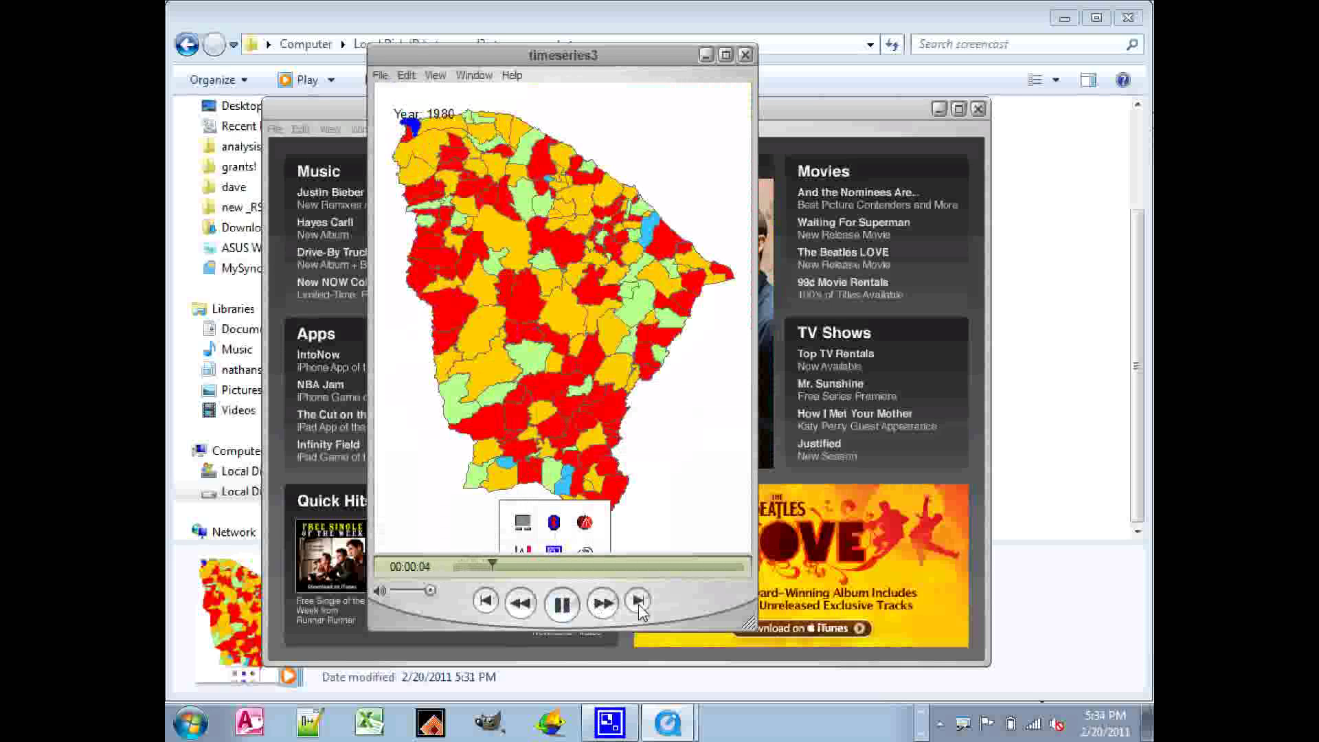
left_click(564, 604)
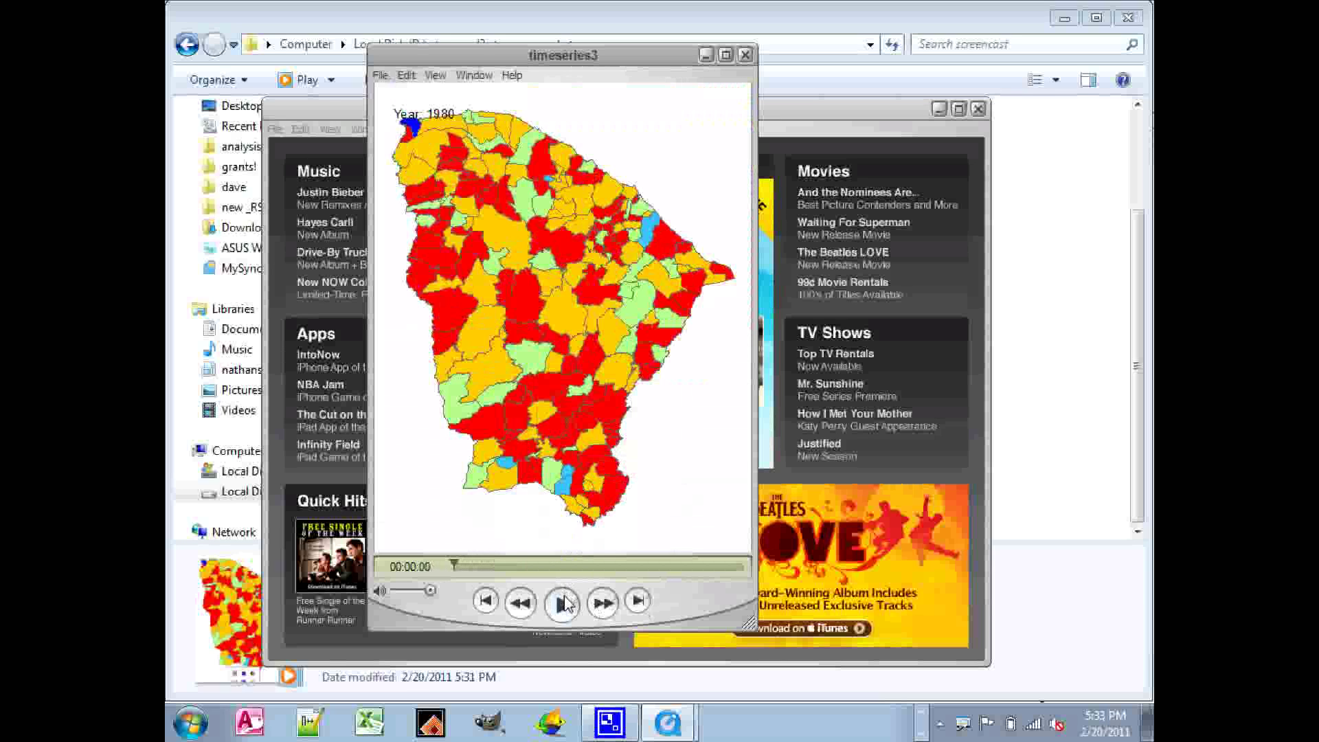
left_click(564, 605)
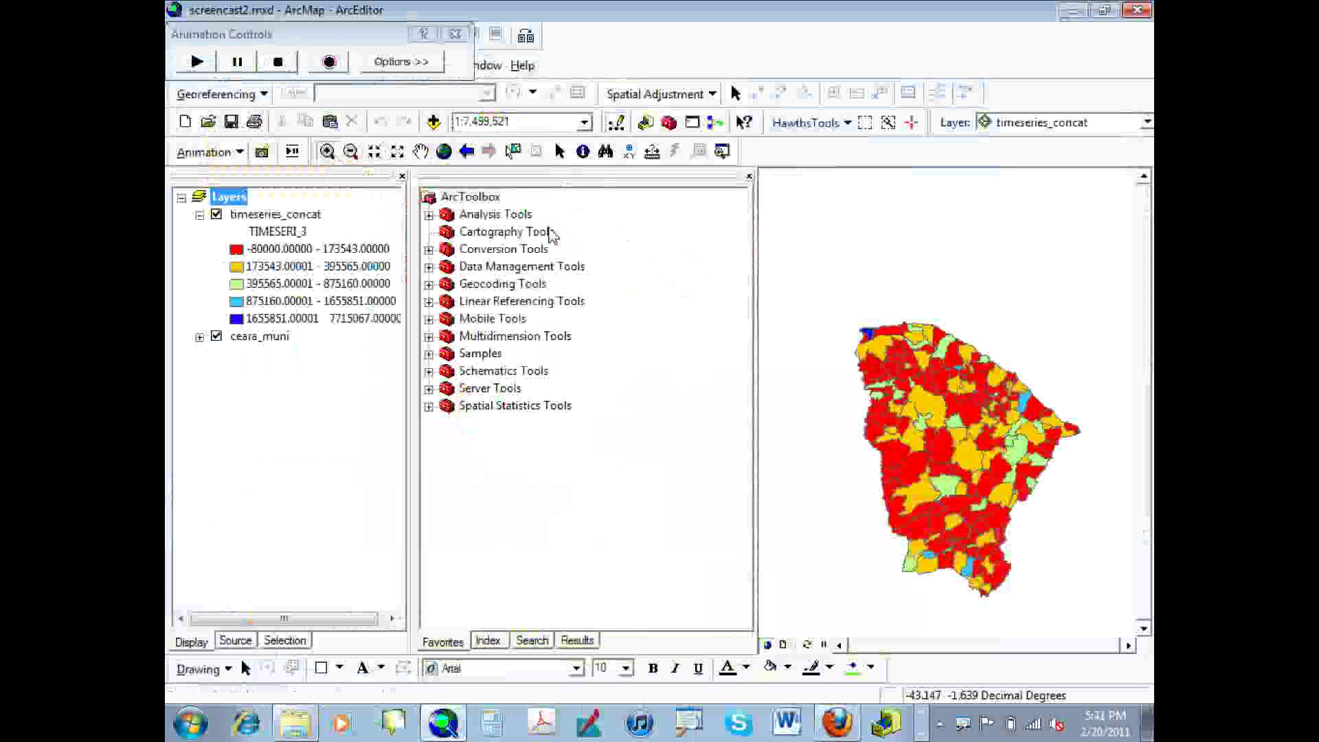
Make the year label 20-point Arial and replay the animation to see the larger label
scroll(852, 405, "up", 1)
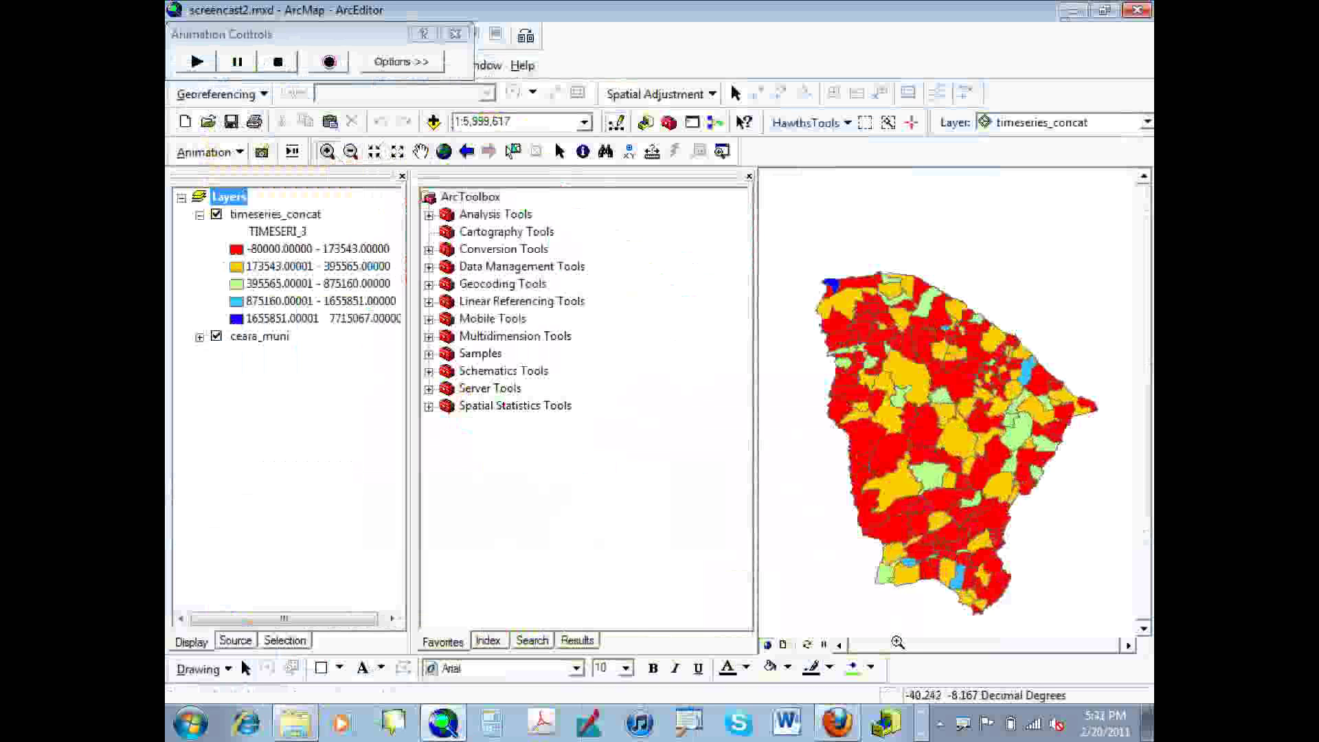
left_click(618, 670)
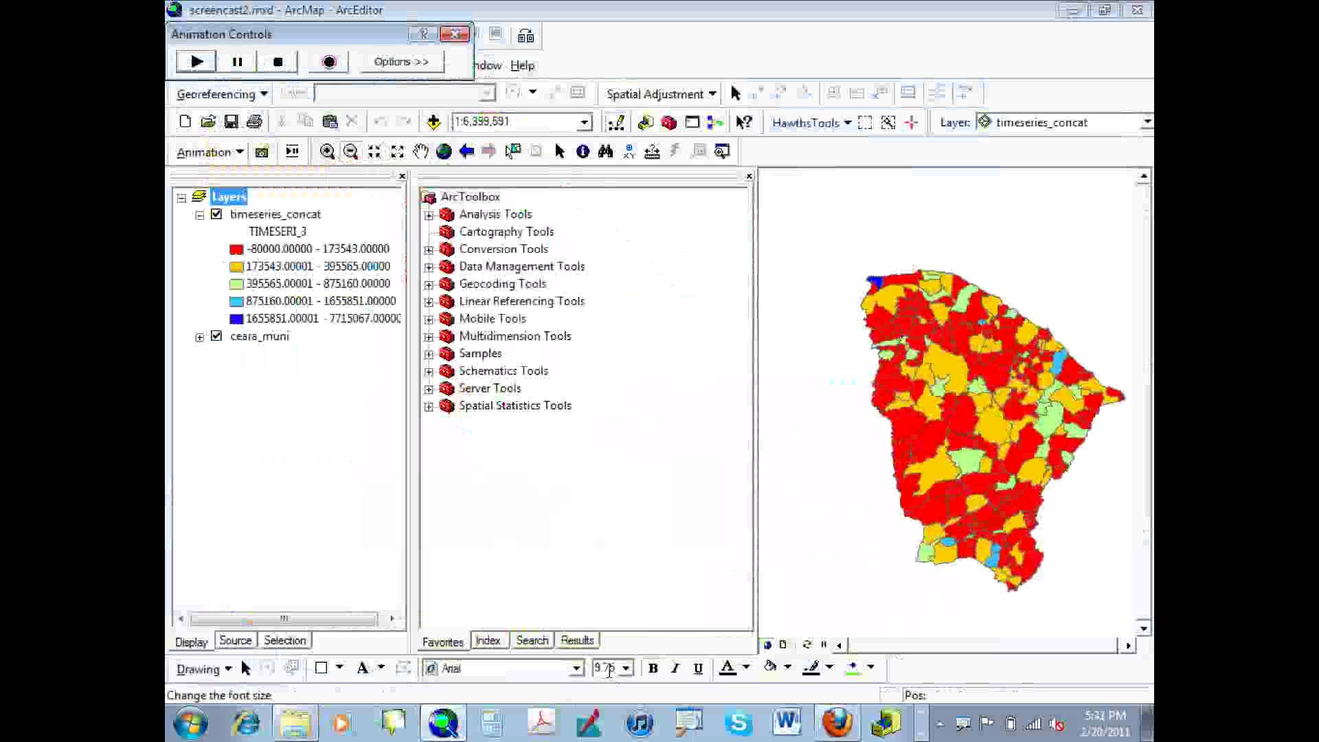
type("20")
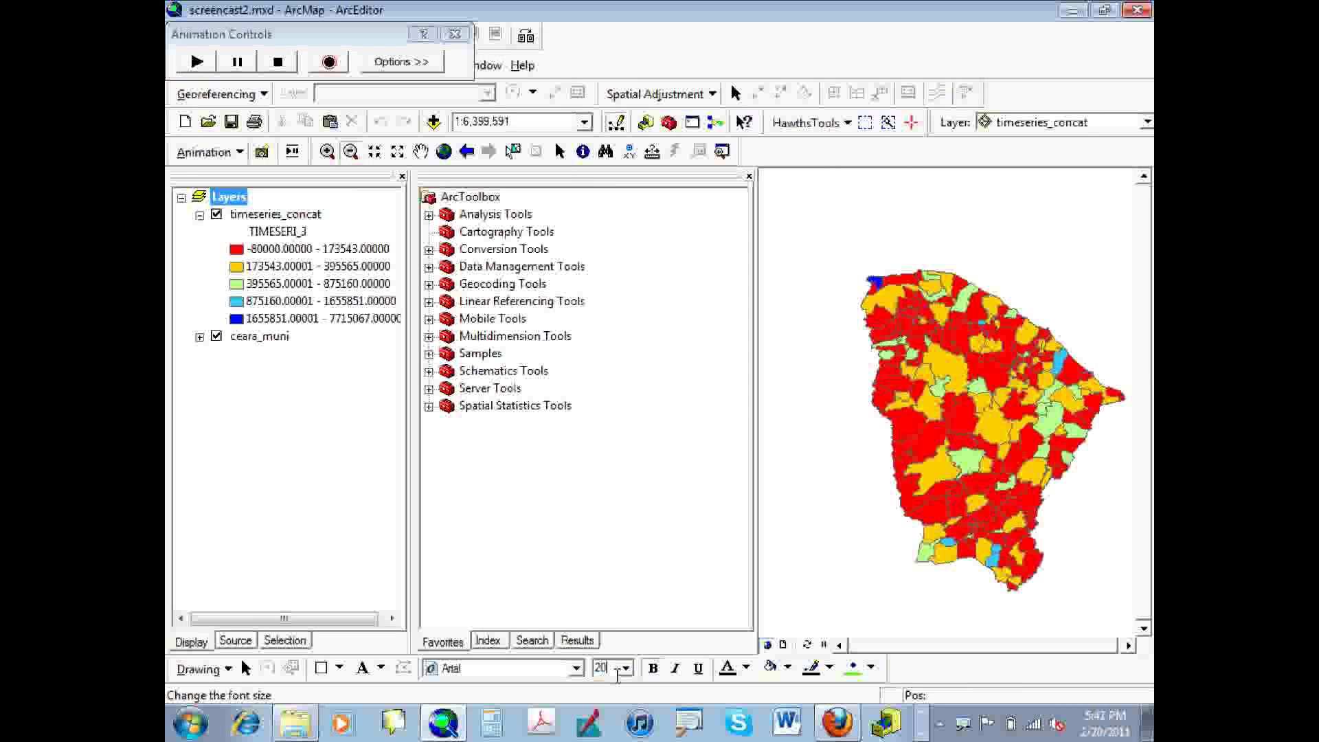
left_click(549, 668)
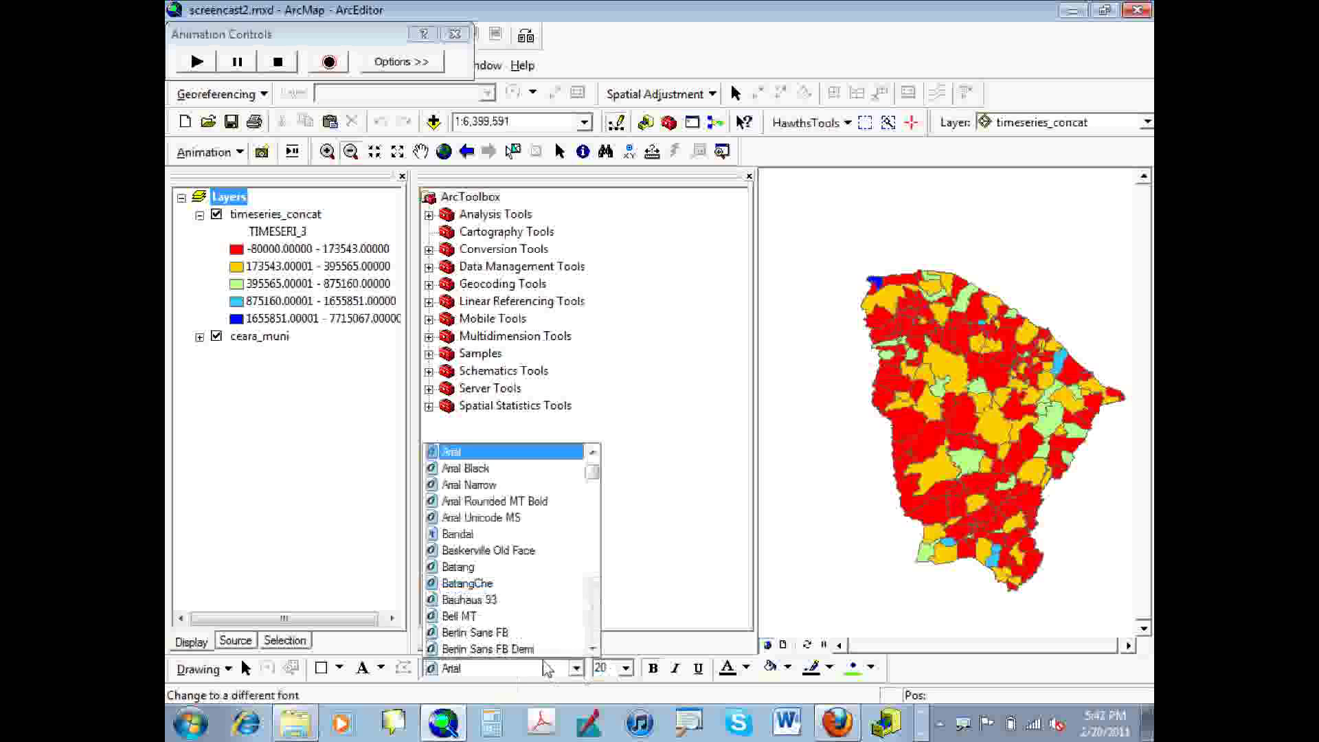
left_click(547, 669)
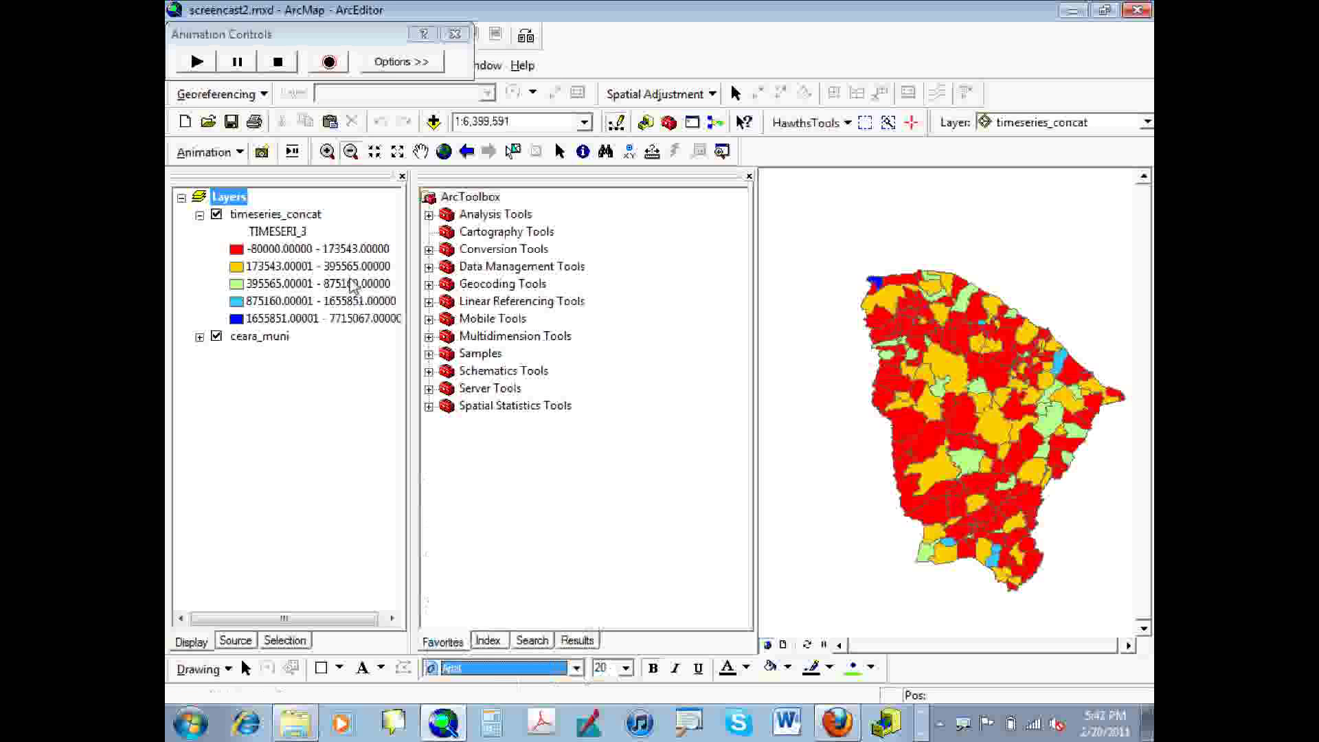
left_click(206, 66)
left_click(198, 63)
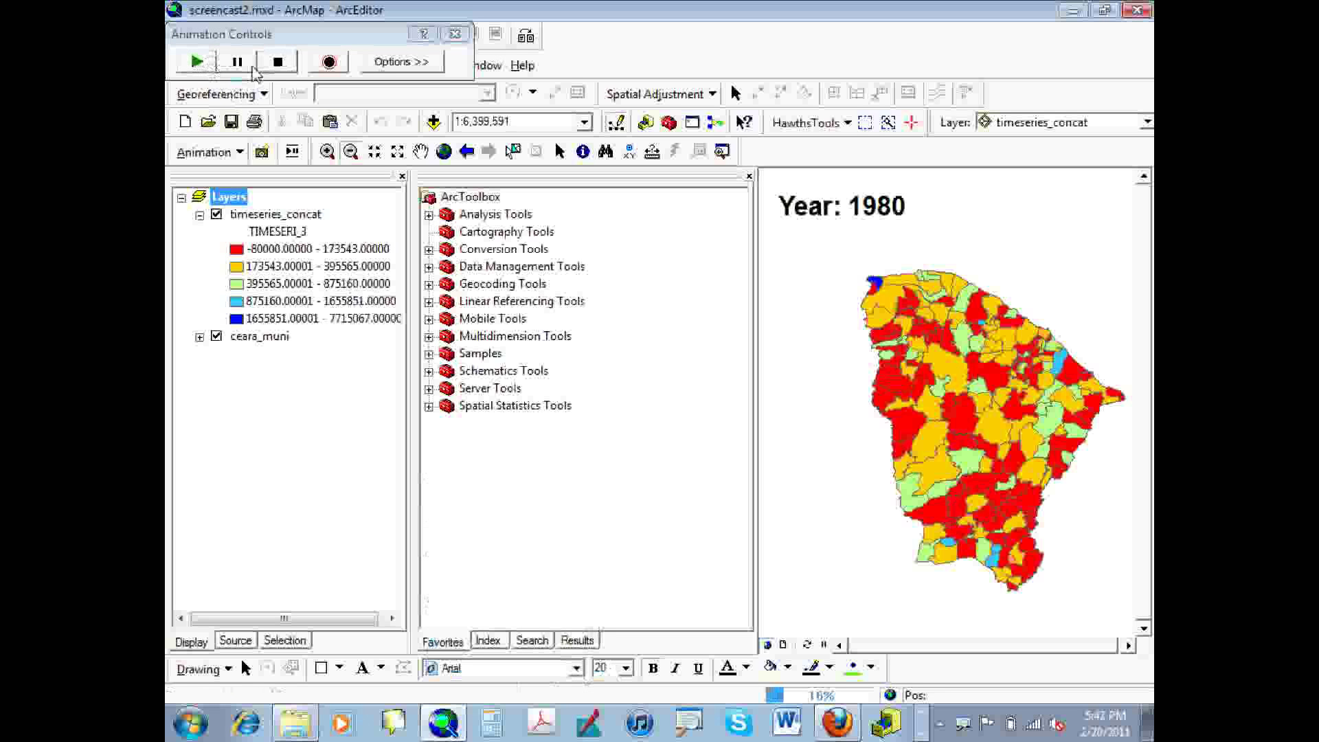
Stop the animation preview and begin exporting it to video again
left_click(276, 63)
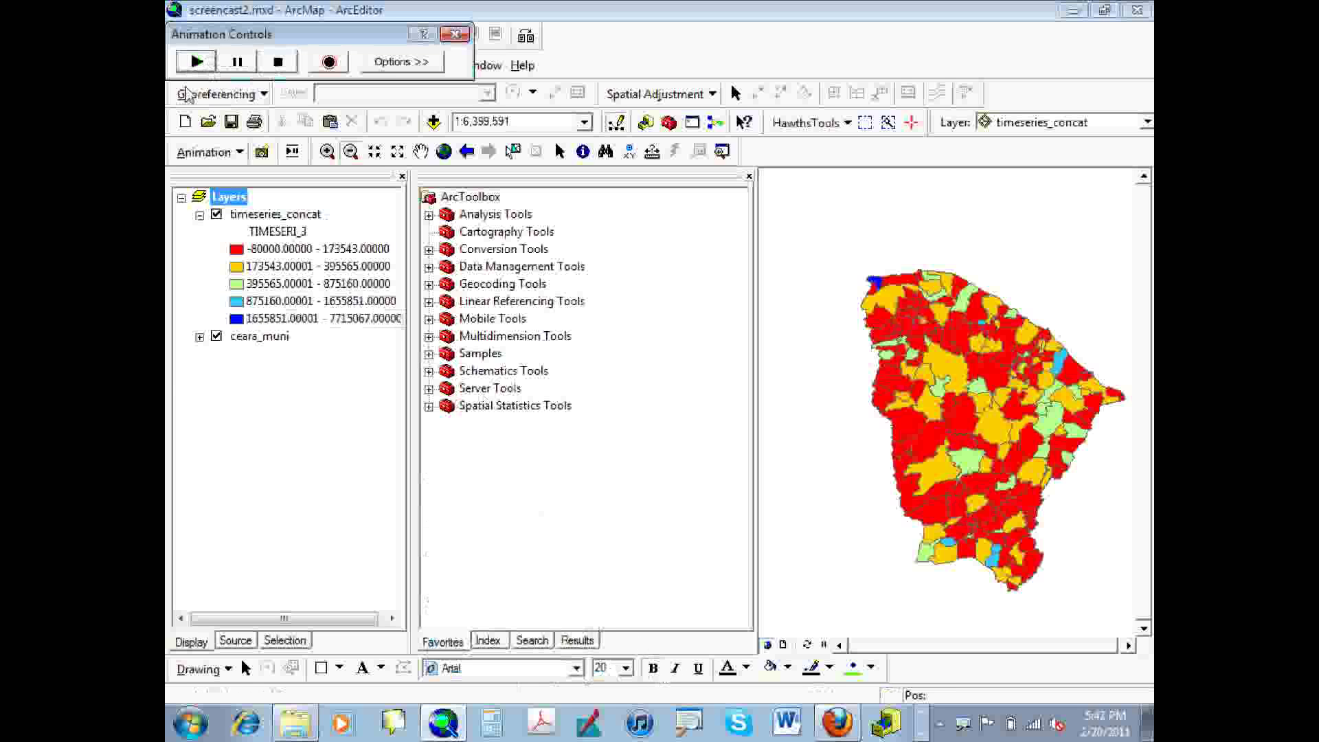
left_click(206, 152)
left_click(272, 346)
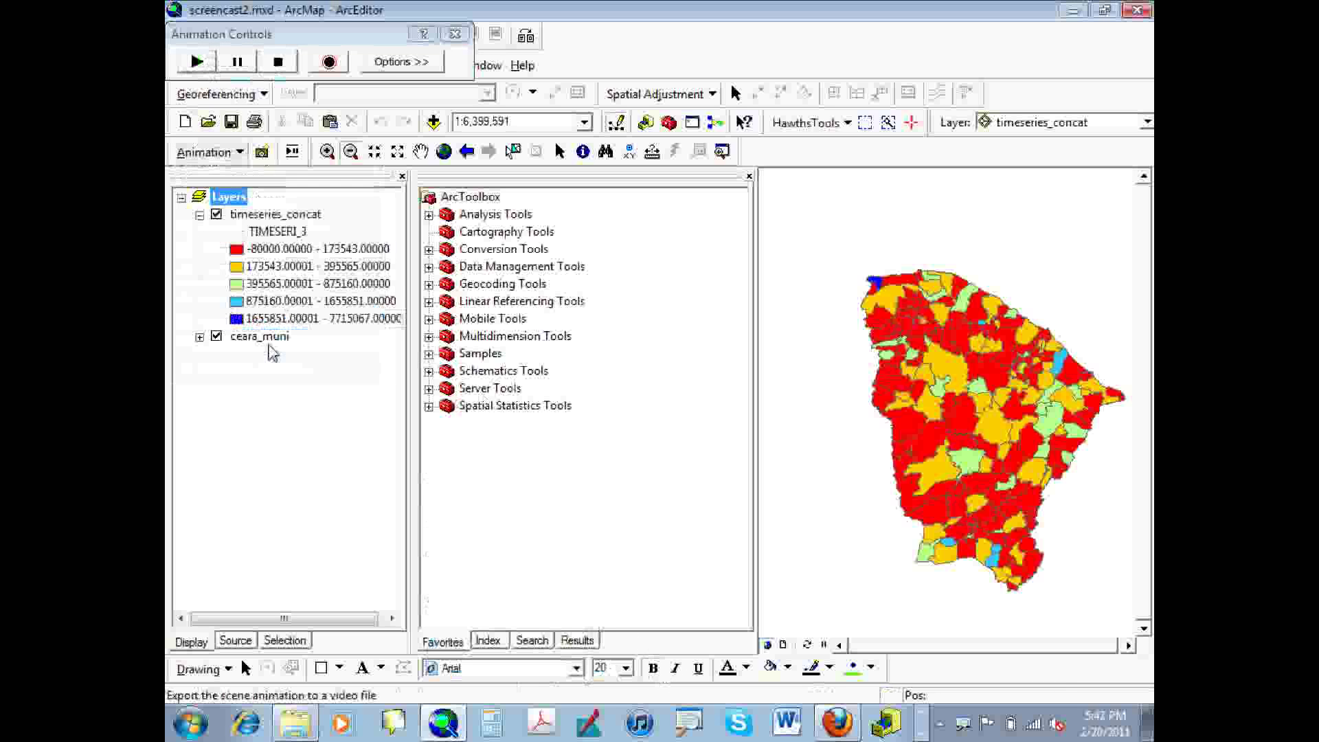